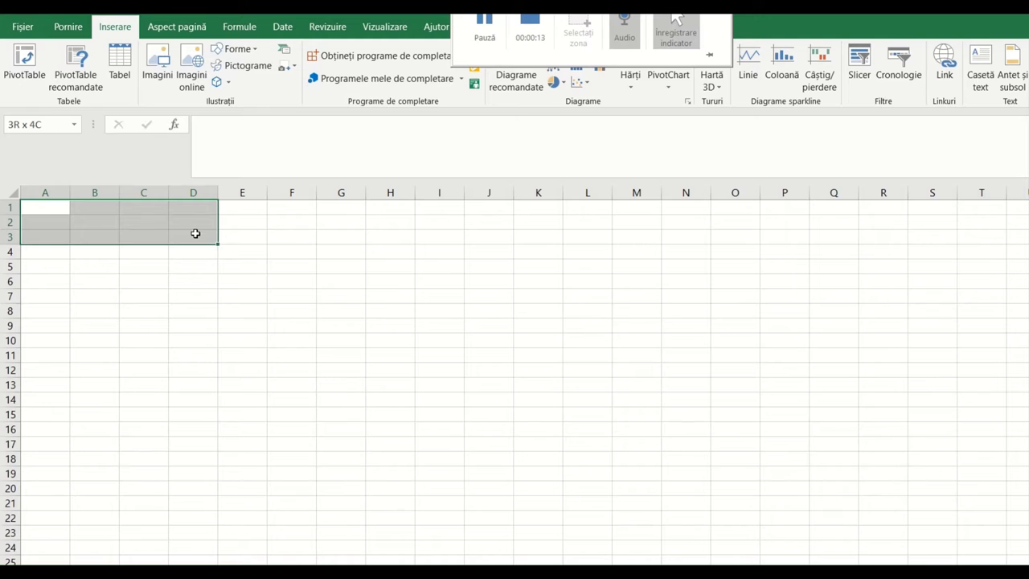
# - Apply all borders to the range A1:D17 to form a four-column table grid
pyautogui.moveTo(196, 233); pyautogui.dragTo(212, 443)
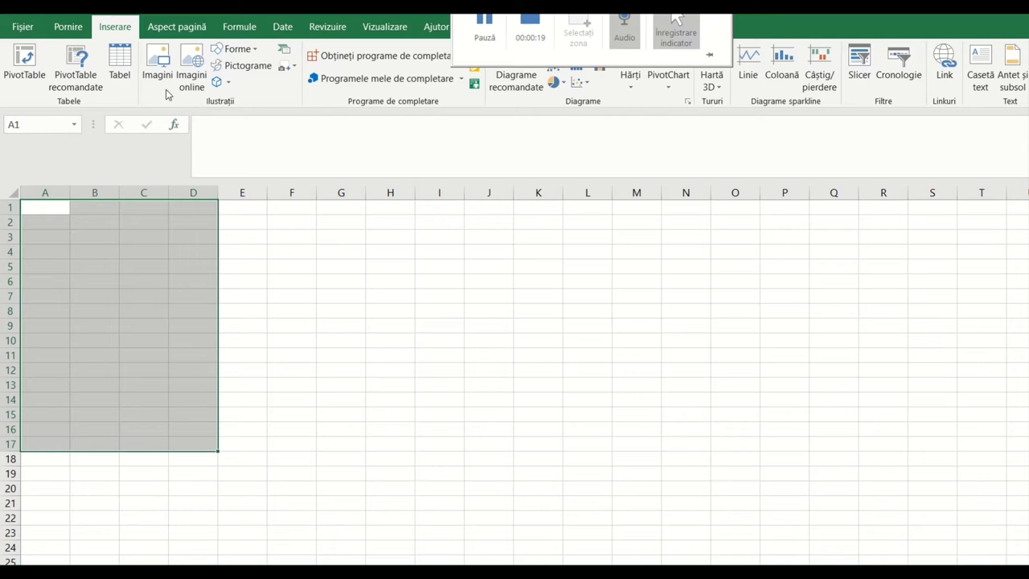
pyautogui.click(75, 27)
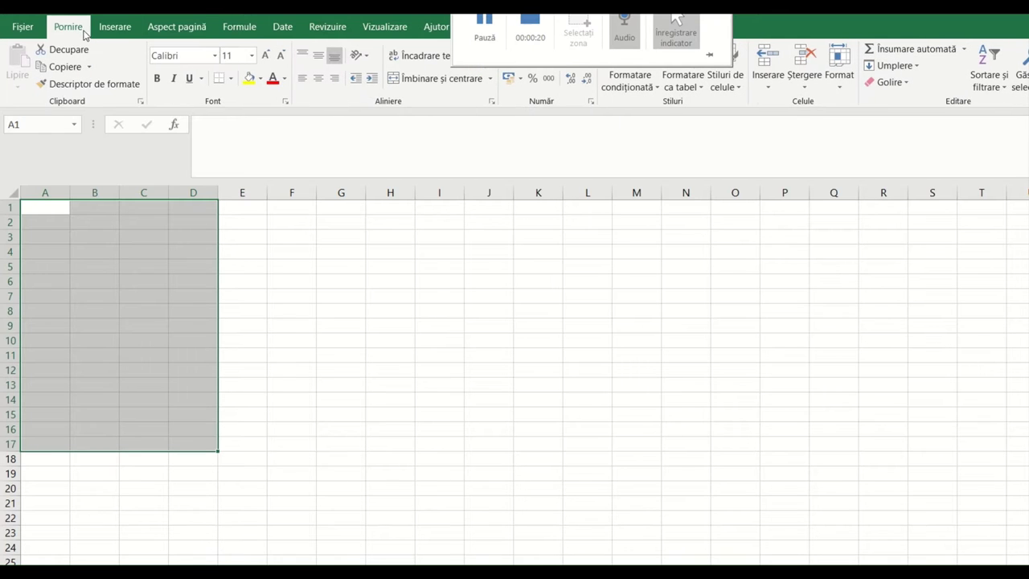
pyautogui.click(231, 79)
pyautogui.click(241, 208)
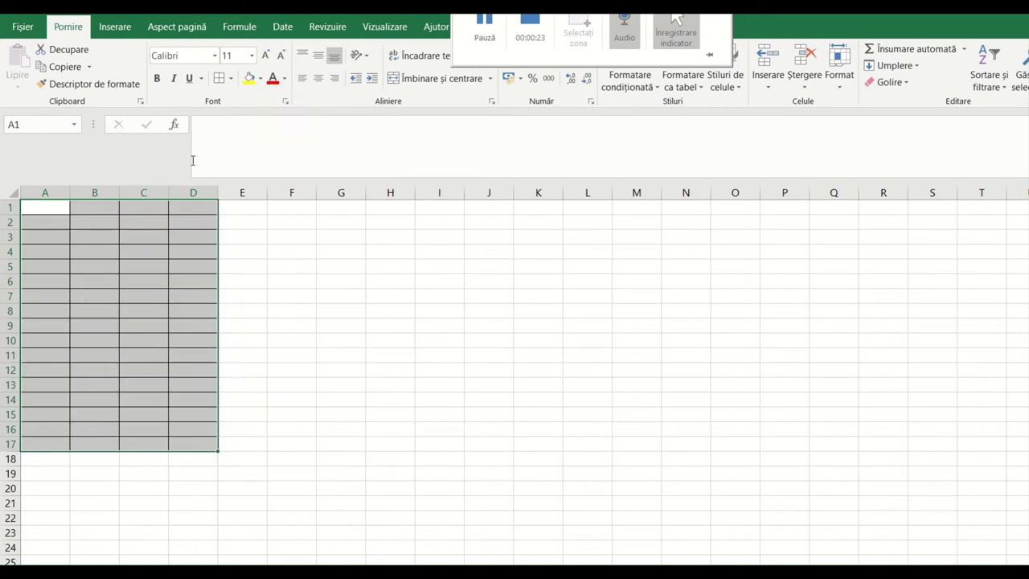
pyautogui.moveTo(54, 206); pyautogui.dragTo(137, 325)
# - Enter the headers FACTOR in A1 and OPERAȚIA DE ÎNMULȚIRE in B1
pyautogui.click(54, 207)
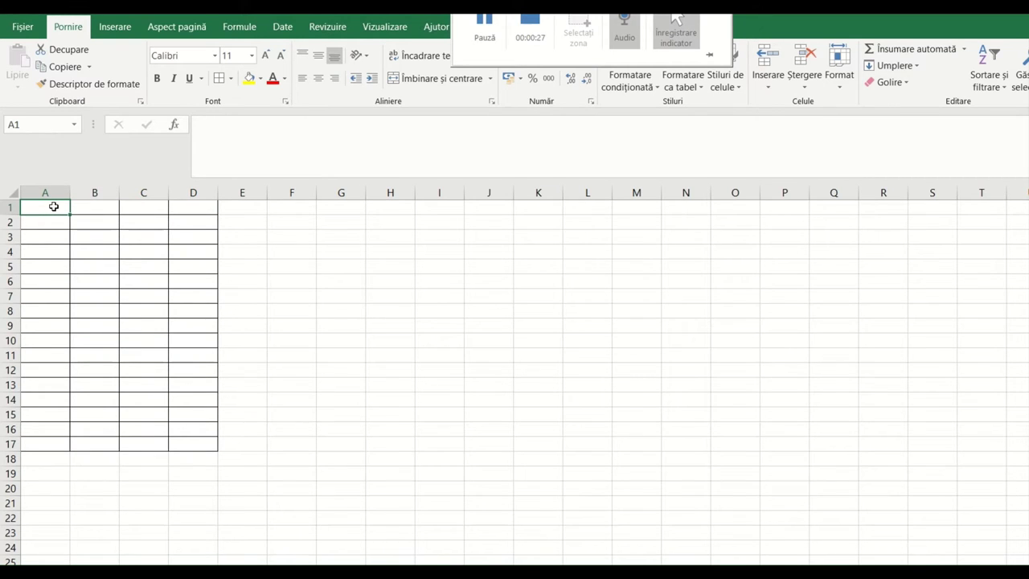
pyautogui.write('FACTOR')
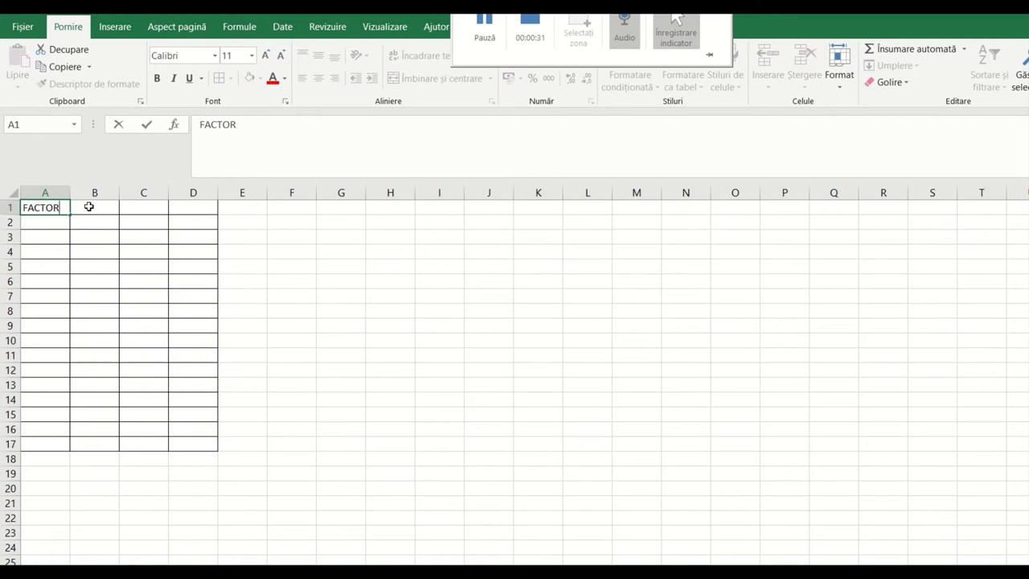
pyautogui.click(89, 205)
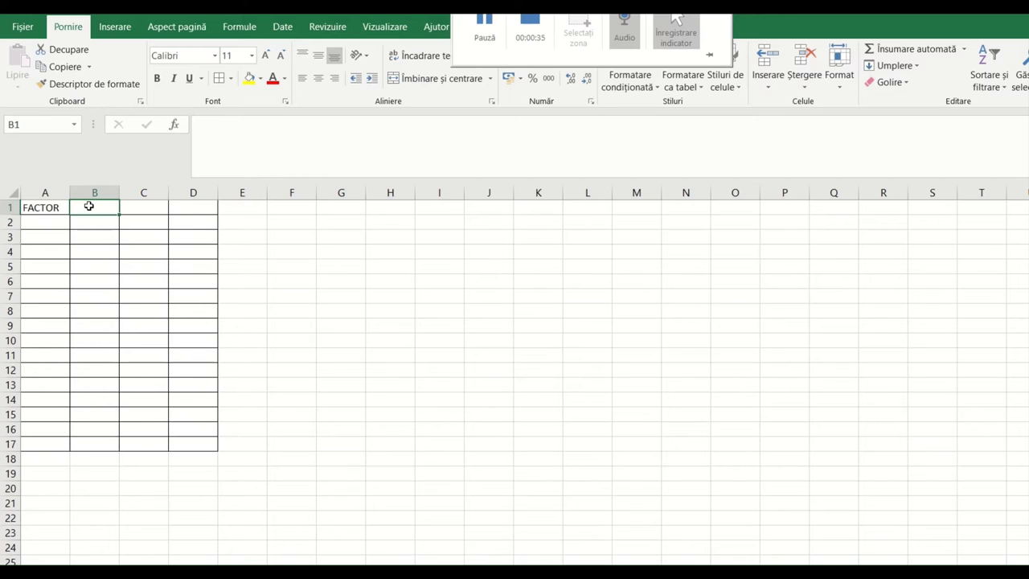
pyautogui.write('OP')
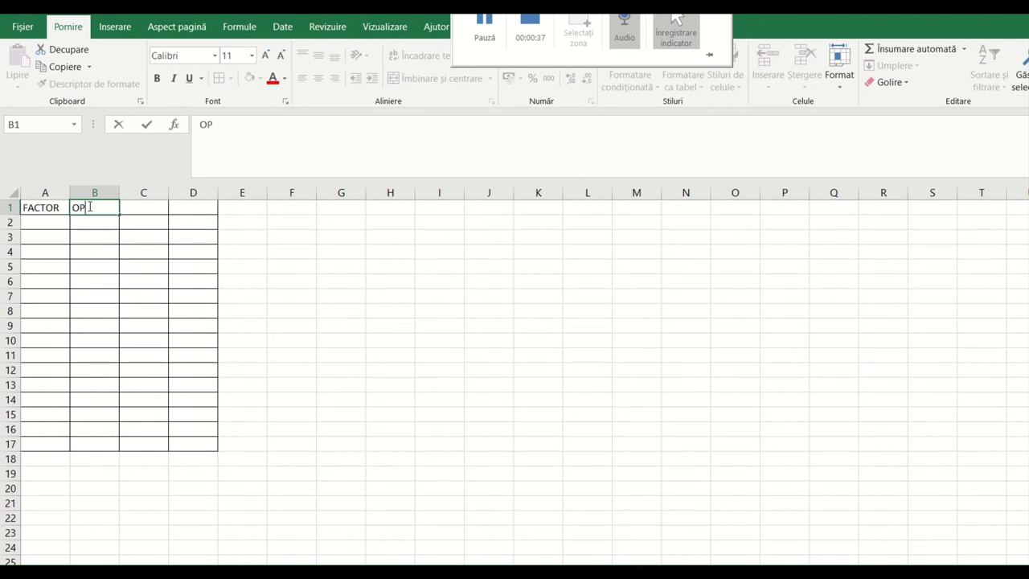
pyautogui.write('ERAȚIA DE')
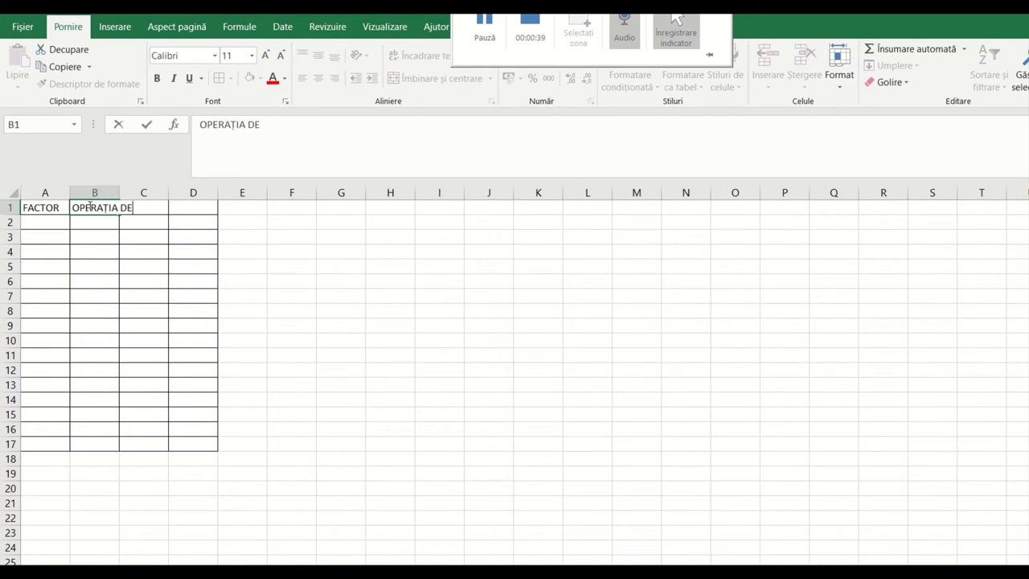
pyautogui.write(' ÎNMUL')
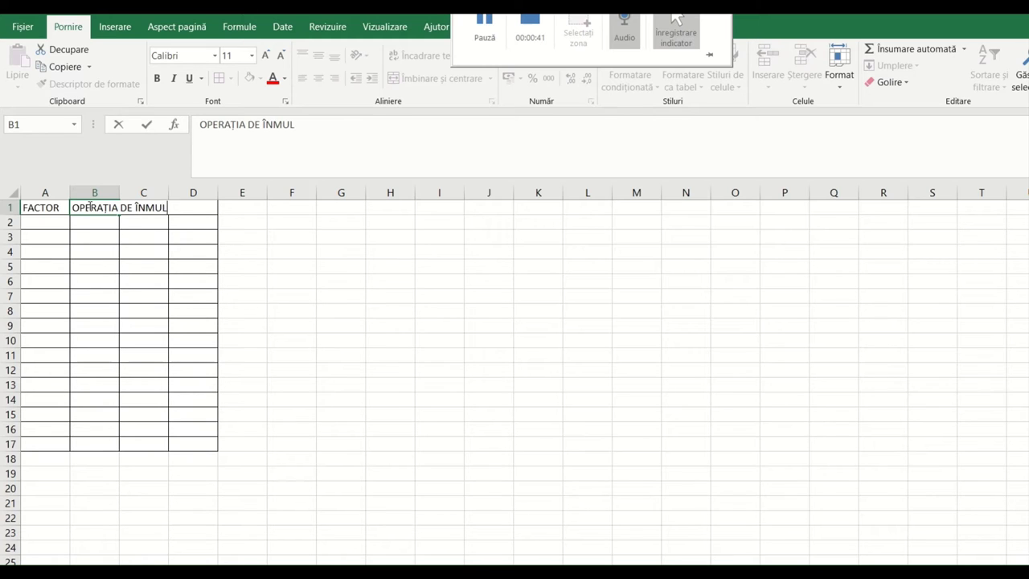
pyautogui.write('ȚIRE')
# - Fit the width of column B to its header text
pyautogui.click(99, 233)
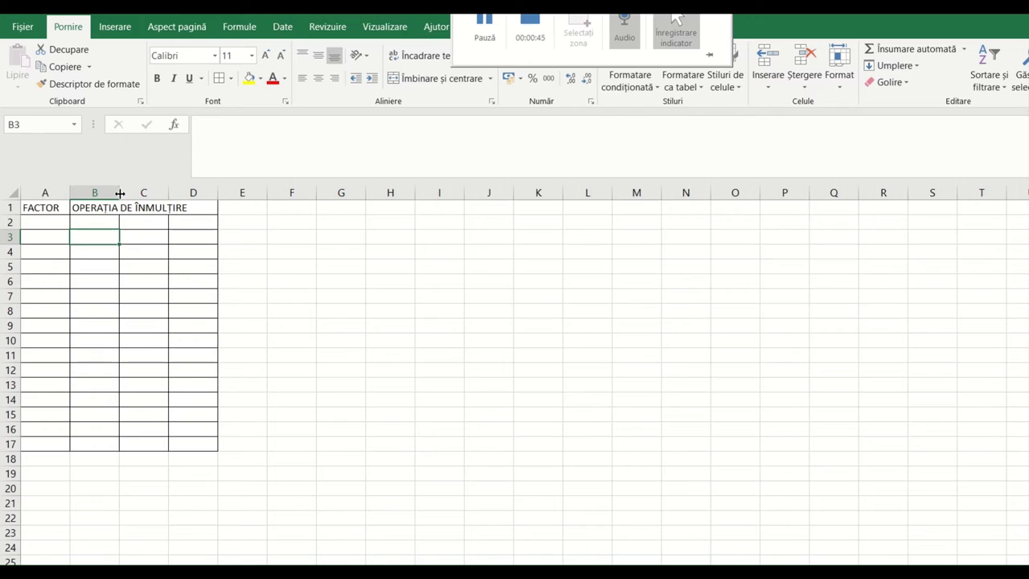
pyautogui.doubleClick(119, 193)
pyautogui.click(151, 206)
# - Enter the headers FACTOR in C1 and PRODUS in D1
pyautogui.click(216, 211)
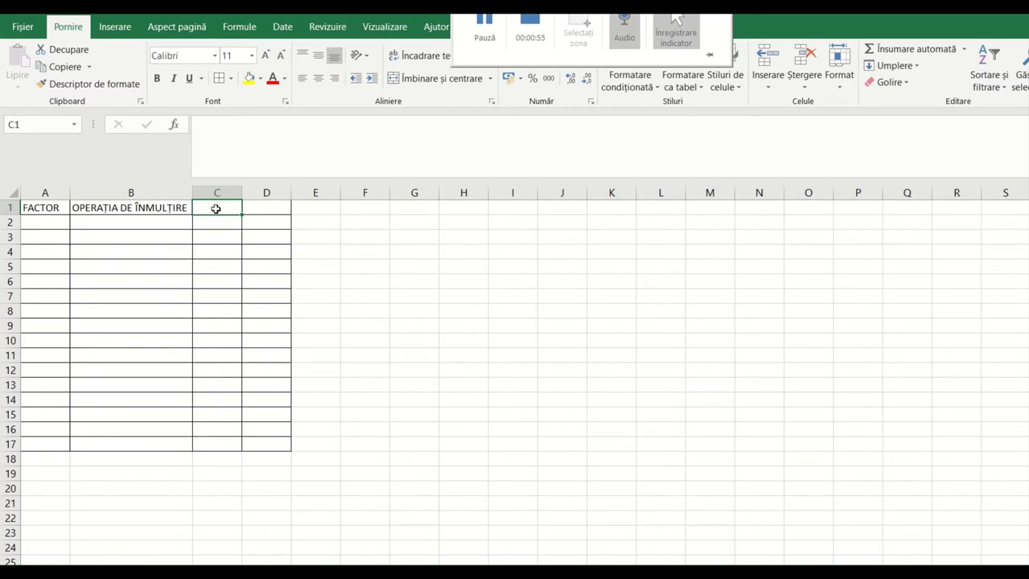
pyautogui.write('FACTOR')
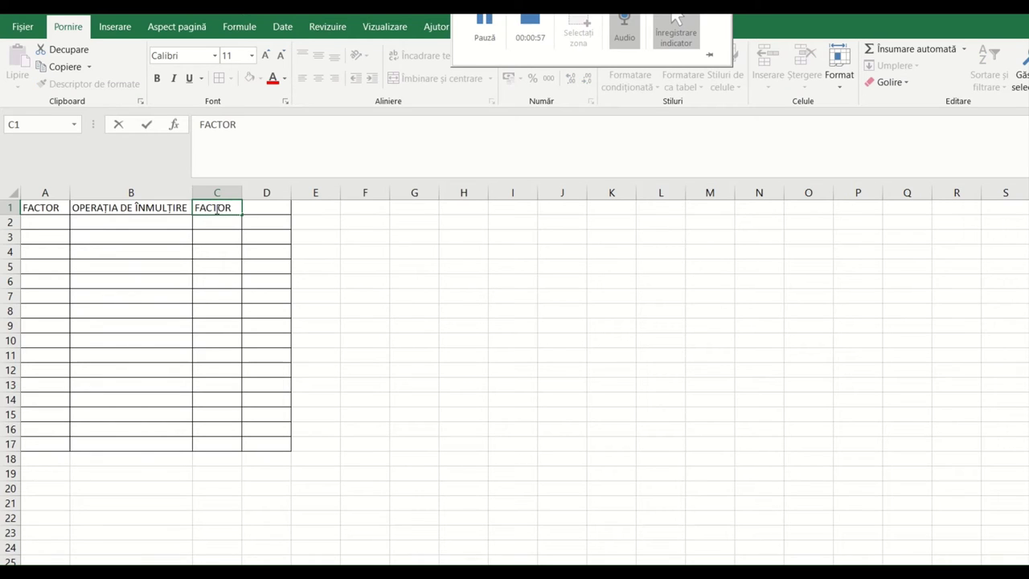
pyautogui.click(262, 207)
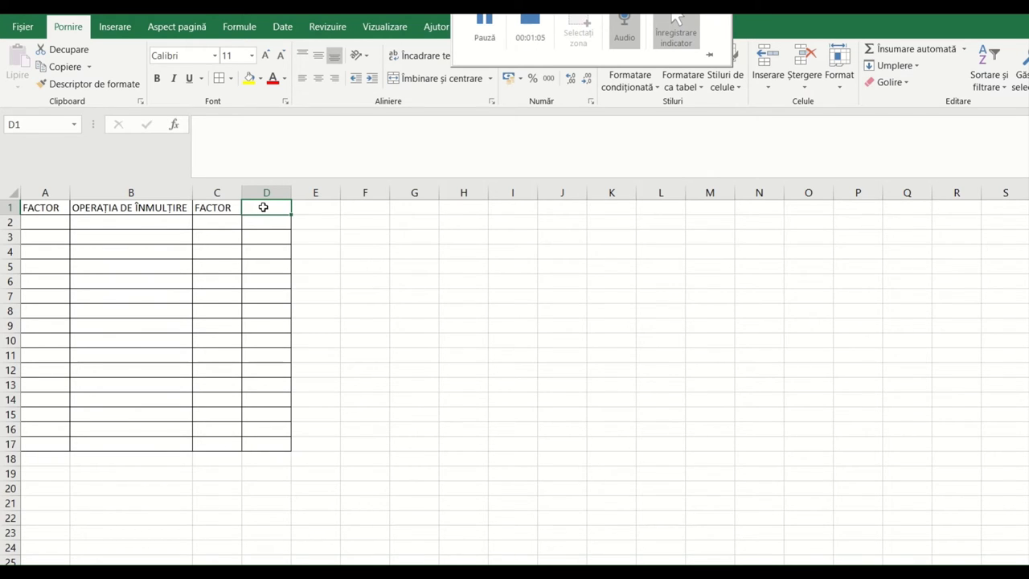
pyautogui.write('PRODUS')
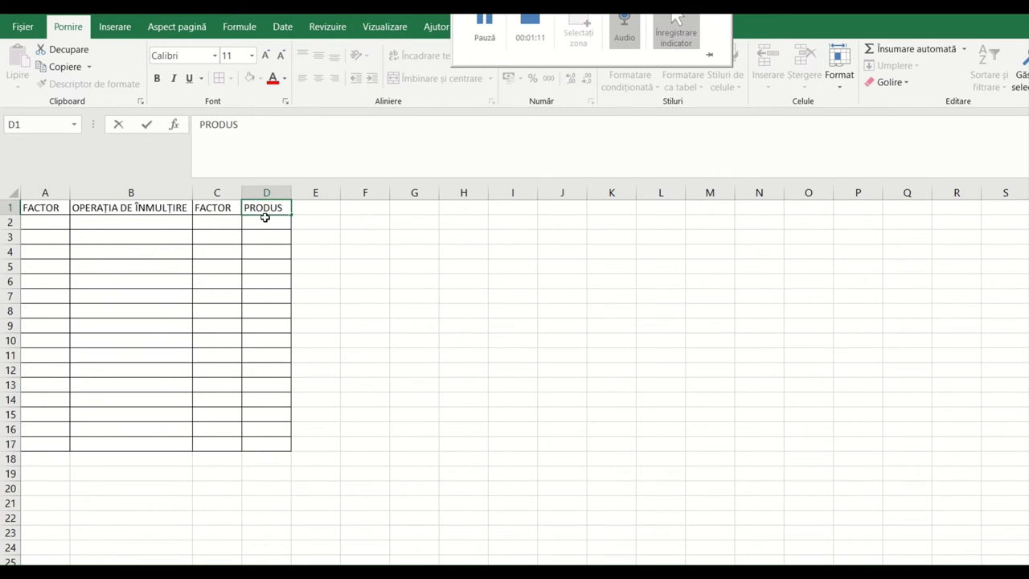
pyautogui.click(264, 218)
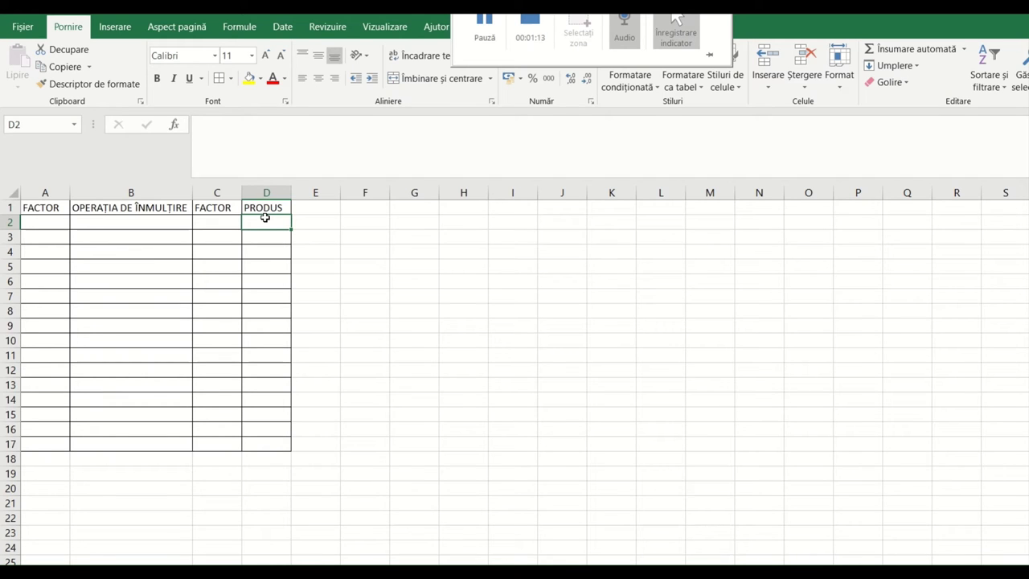
# - Make the whole header row 1 bold
pyautogui.click(10, 207)
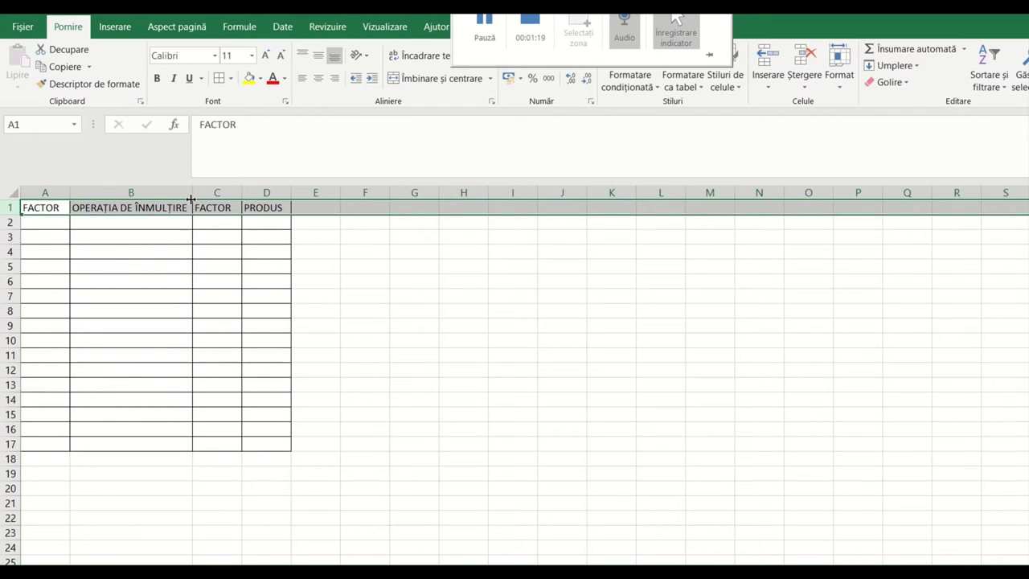
pyautogui.click(159, 79)
pyautogui.click(59, 207)
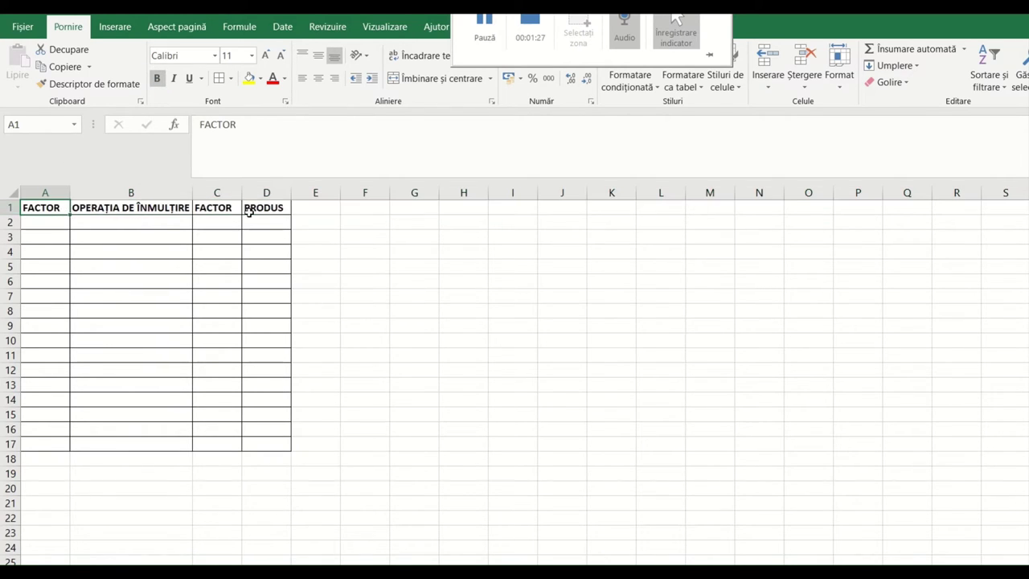
# - Enter the multiplication sign X in B2 and copy it into B3:B10
pyautogui.click(47, 222)
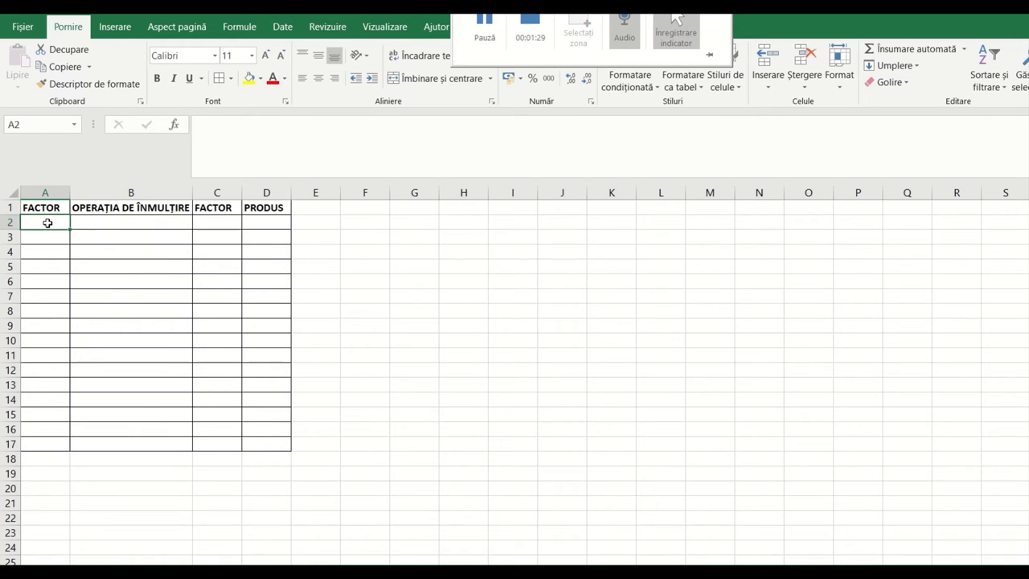
pyautogui.click(128, 223)
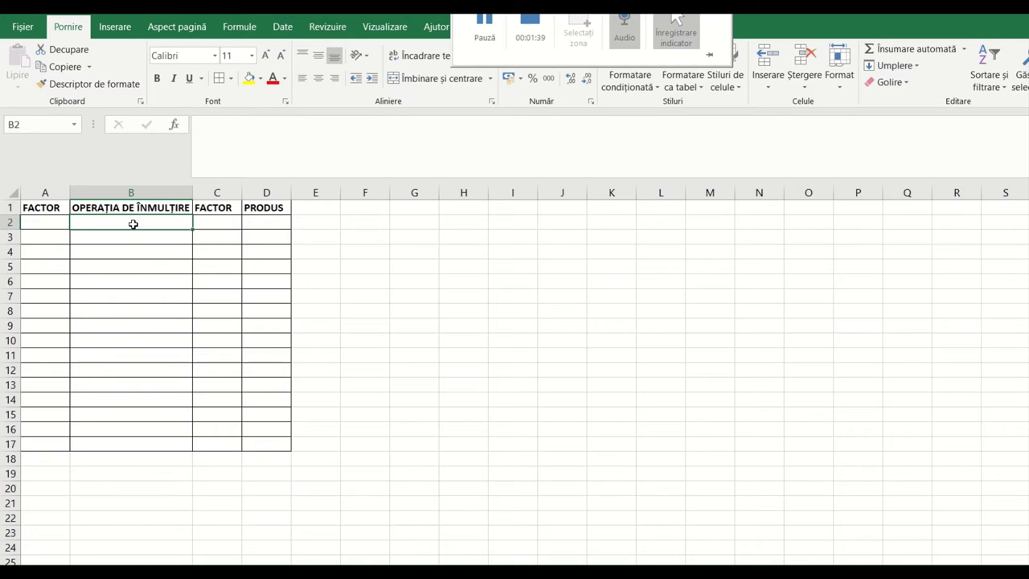
pyautogui.write('x')
pyautogui.click(136, 265)
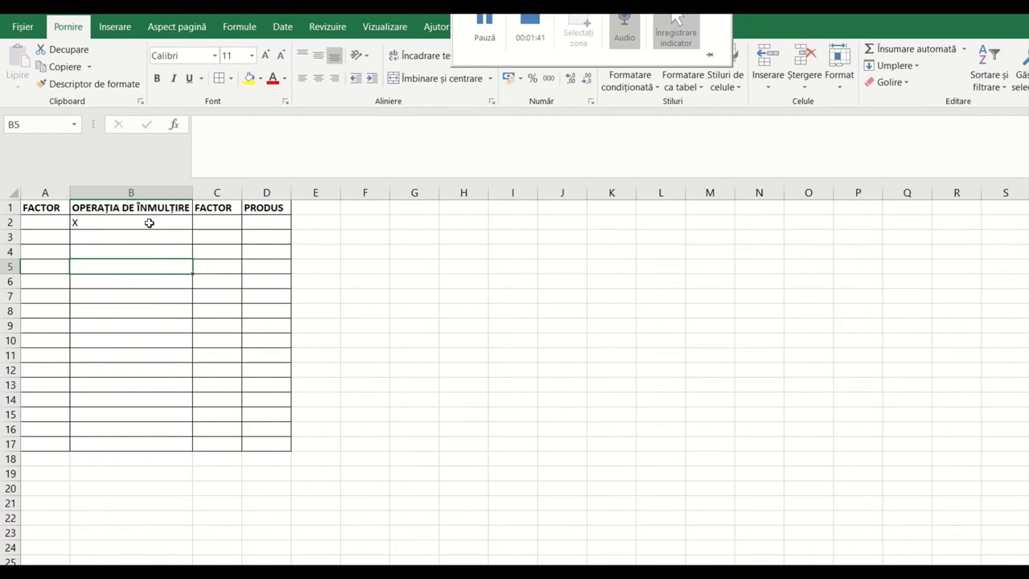
pyautogui.click(140, 220)
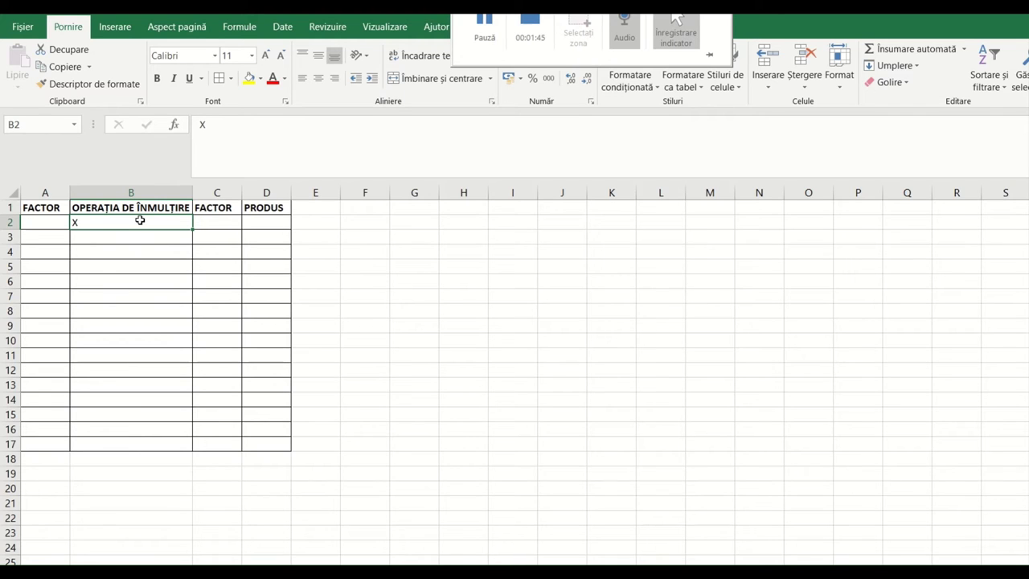
pyautogui.hotkey('ctrl', 'c')
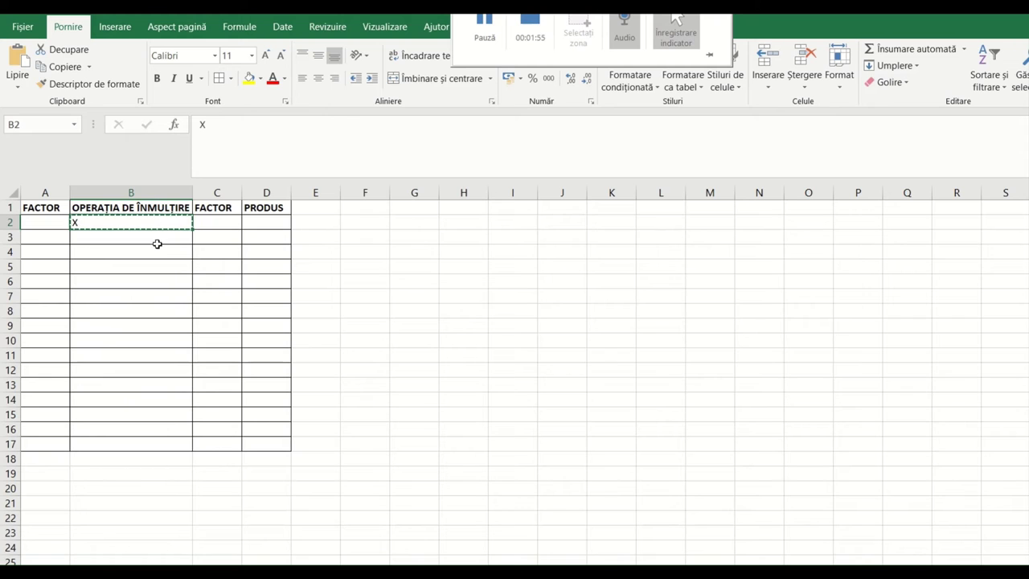
pyautogui.moveTo(159, 234); pyautogui.dragTo(155, 337)
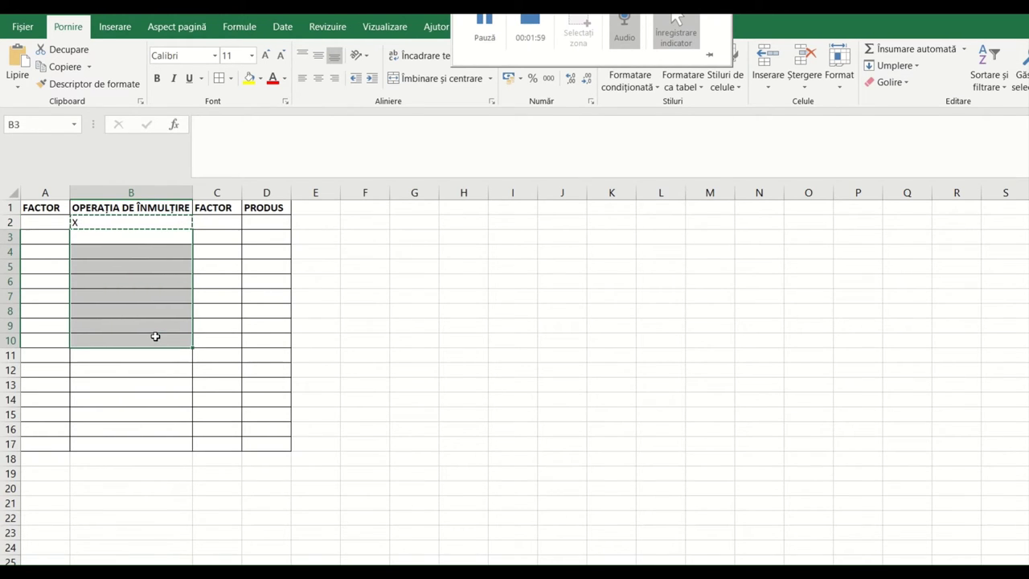
pyautogui.hotkey('ctrl', 'v')
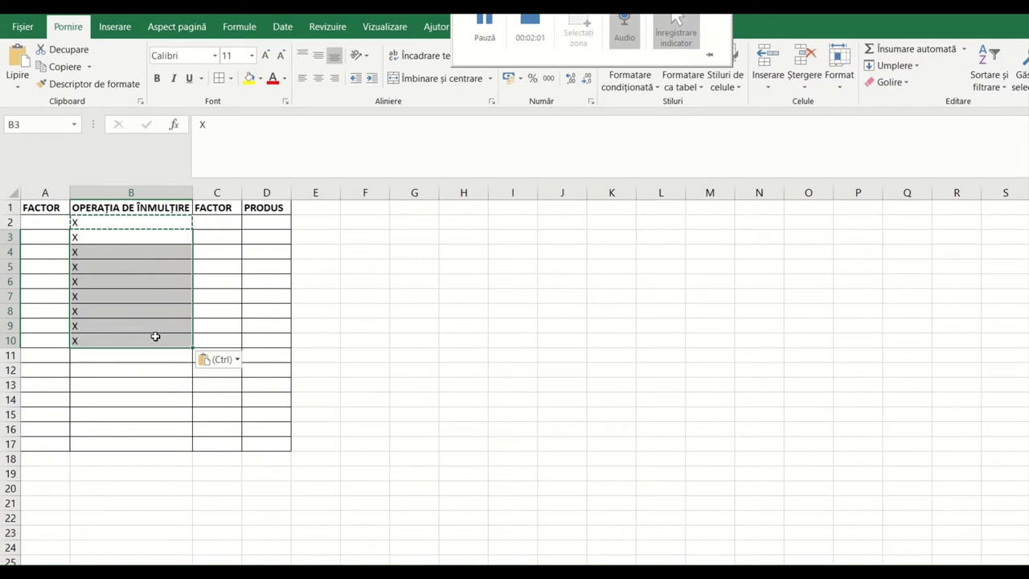
# - Center the X signs horizontally in cells B2:B10
pyautogui.click(318, 80)
pyautogui.click(143, 224)
pyautogui.click(319, 78)
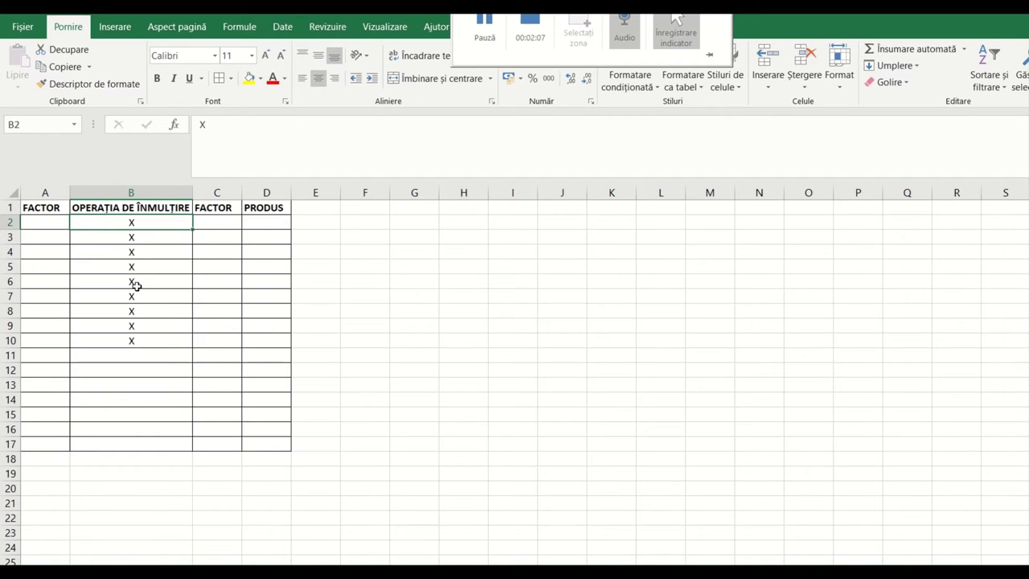
# - Center the contents of the entire columns A to D horizontally
pyautogui.click(46, 220)
pyautogui.moveTo(45, 193); pyautogui.dragTo(256, 225)
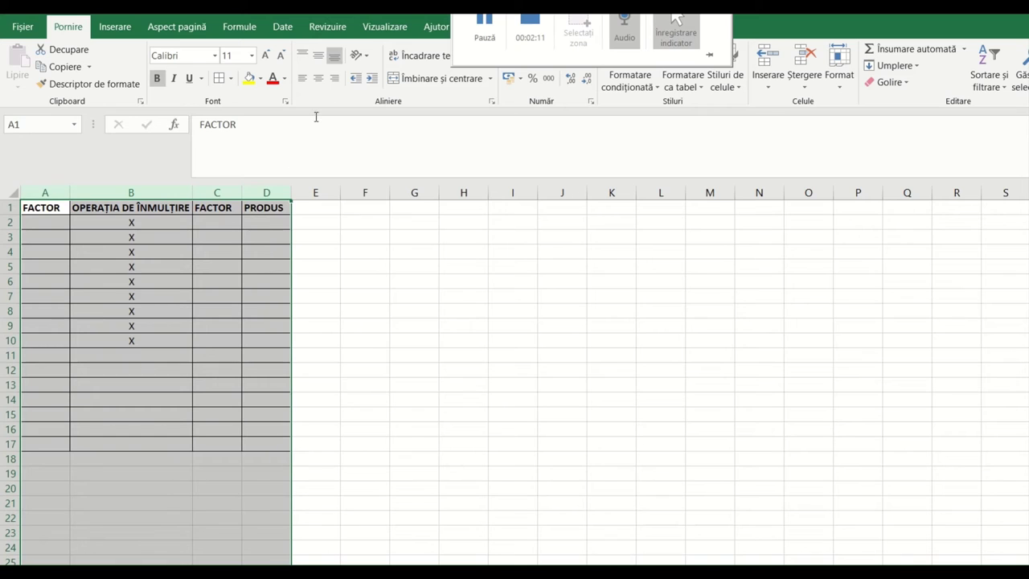
pyautogui.click(319, 83)
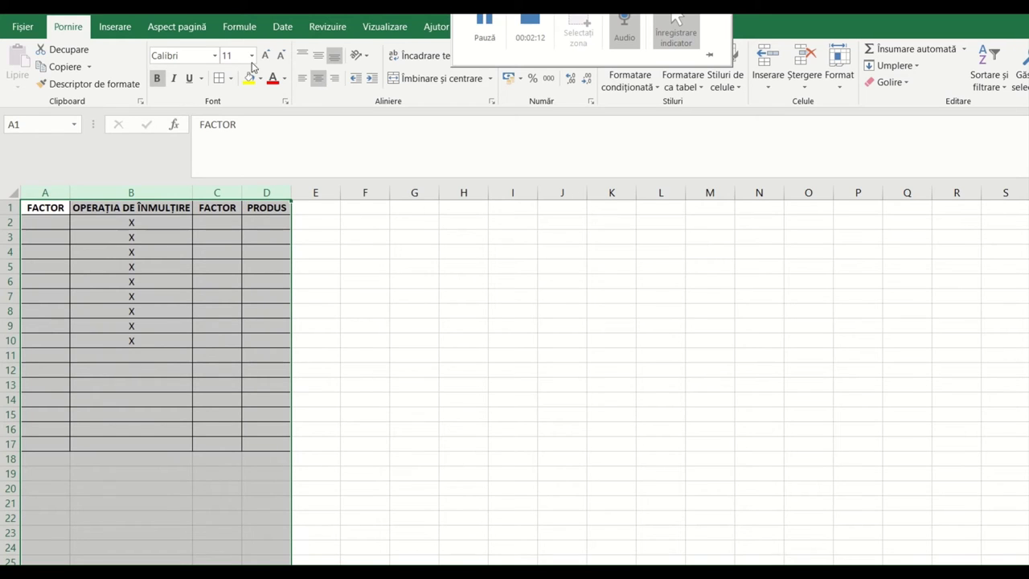
# - Fill the first factor column, A2:A10, with the values 5, 7, 8, 2, 6, 8, 9, 7 and 6
pyautogui.click(53, 221)
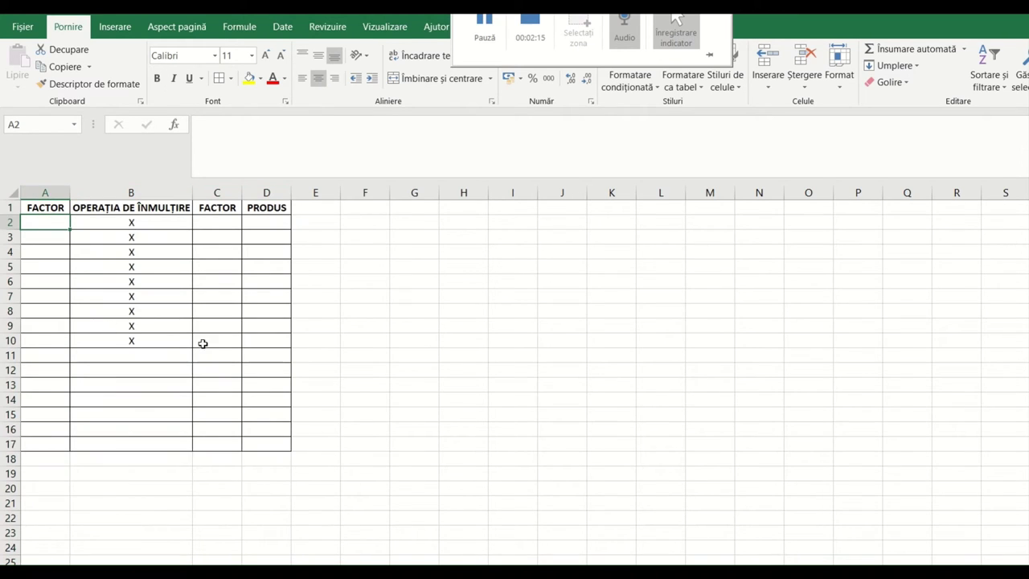
pyautogui.write('5')
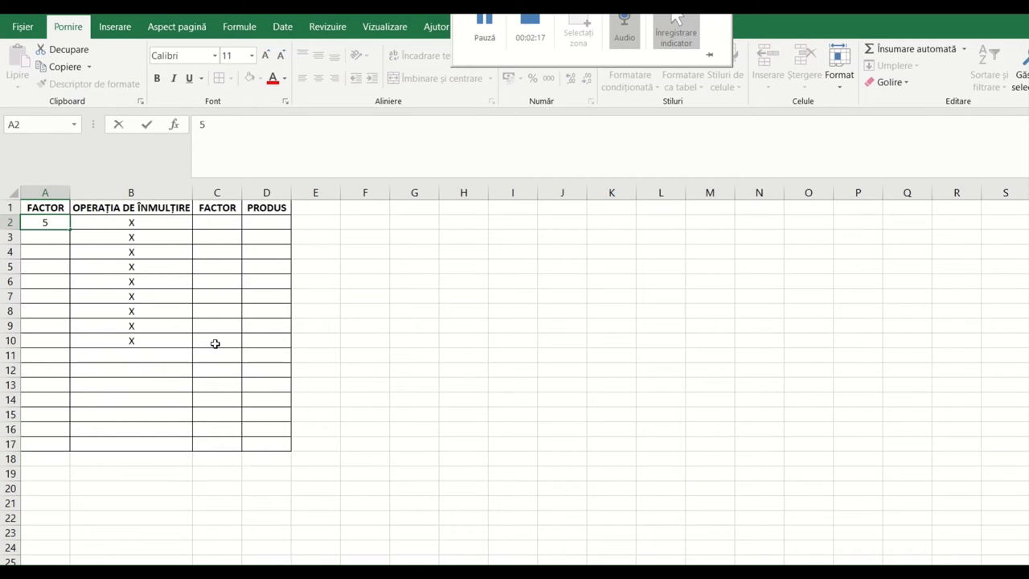
pyautogui.press('Return')
pyautogui.write('7')
pyautogui.press('Return')
pyautogui.write('8')
pyautogui.press('Return')
pyautogui.write('2')
pyautogui.press('Return')
pyautogui.write('6')
pyautogui.press('Return')
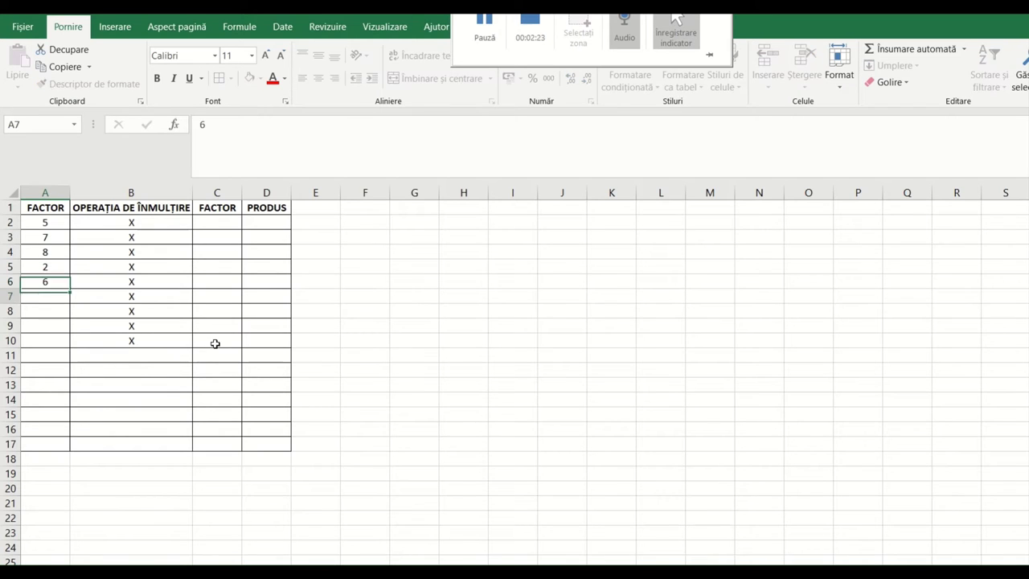
pyautogui.write('8')
pyautogui.press('Return')
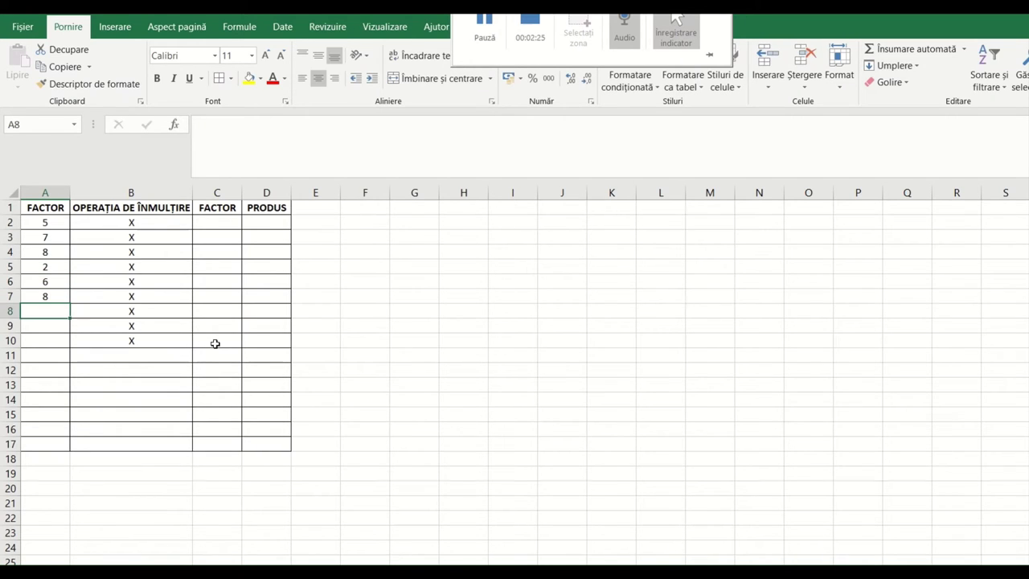
pyautogui.write('9')
pyautogui.press('Return')
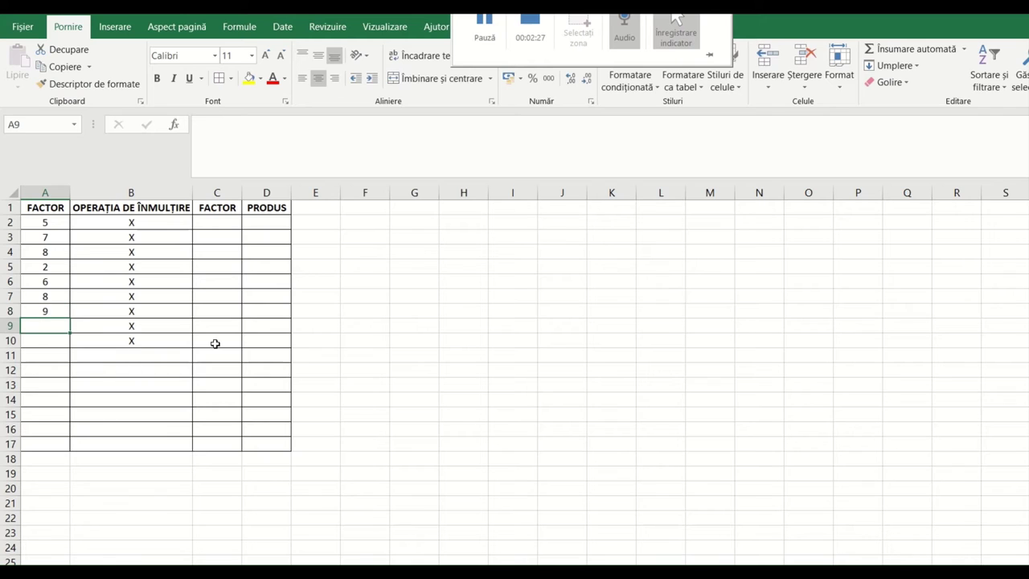
pyautogui.write('7')
pyautogui.press('Return')
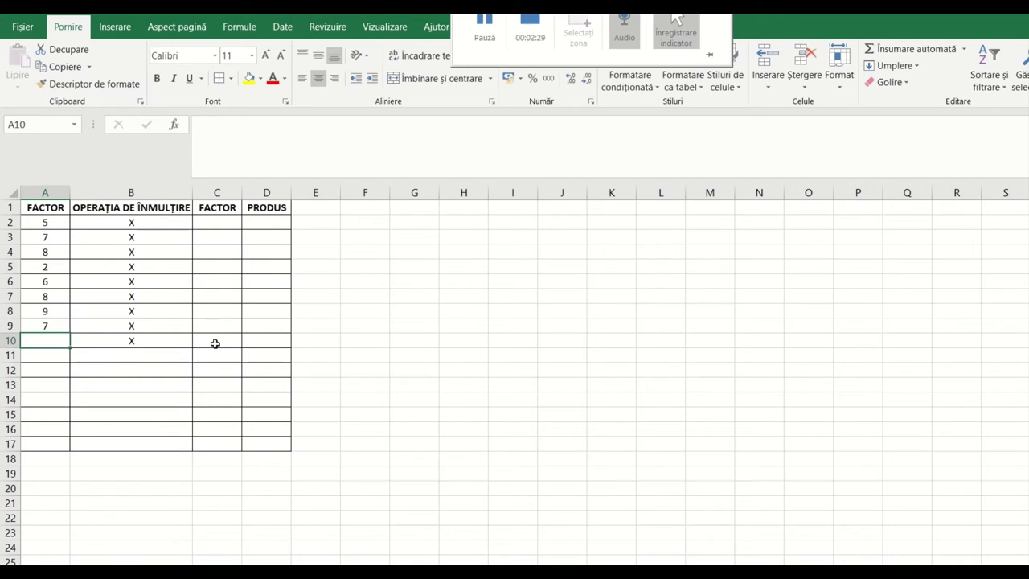
pyautogui.write('6')
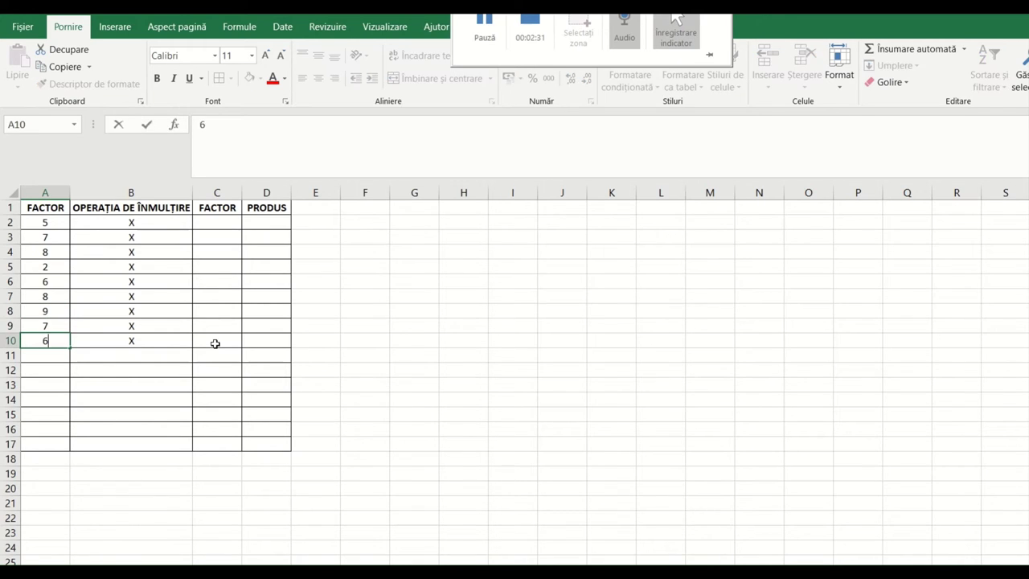
pyautogui.press('Return')
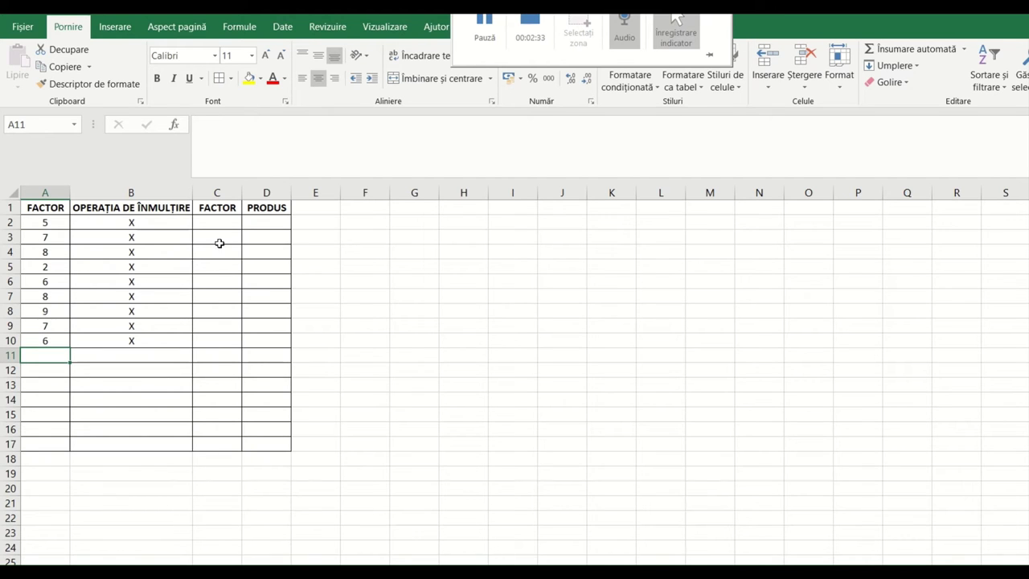
# - Fill the second factor column, C2:C10, with the values 9, 3, 4, 7, 5, 9, 7, 4 and 3
pyautogui.click(219, 227)
pyautogui.write('9')
pyautogui.press('Return')
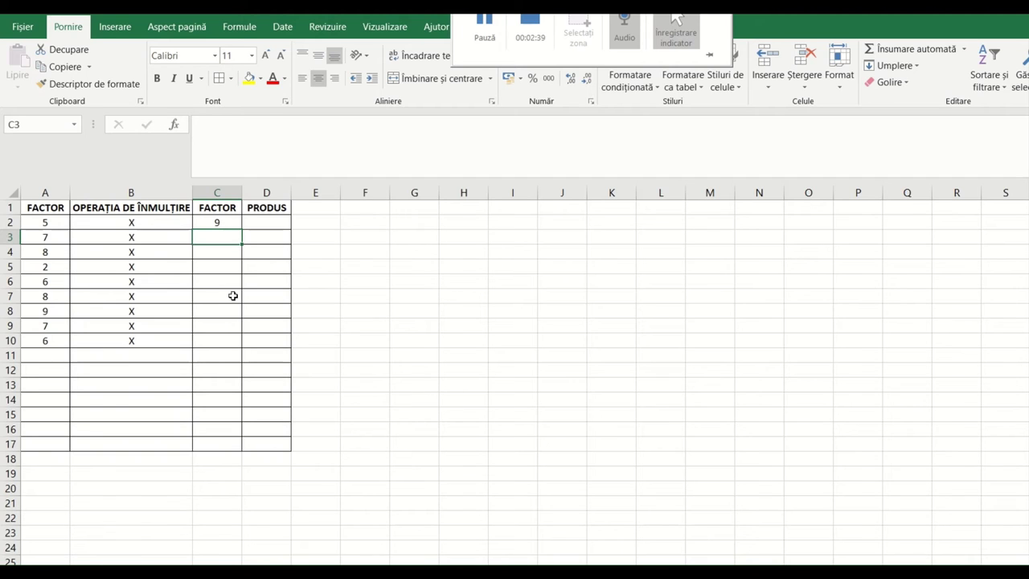
pyautogui.write('3')
pyautogui.press('Return')
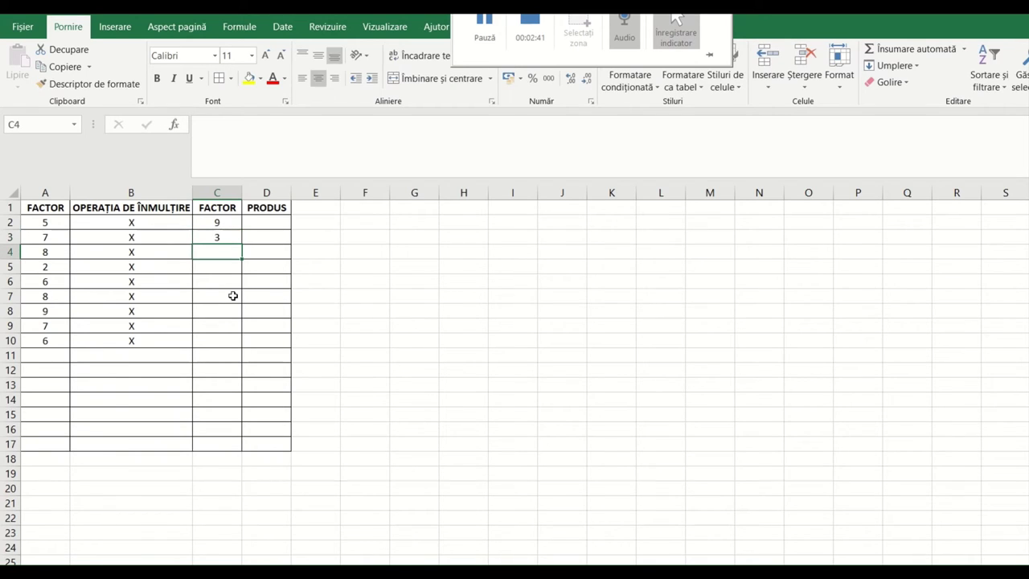
pyautogui.write('4')
pyautogui.press('Return')
pyautogui.write('7')
pyautogui.press('Return')
pyautogui.write('5')
pyautogui.press('Return')
pyautogui.write('9')
pyautogui.press('Return')
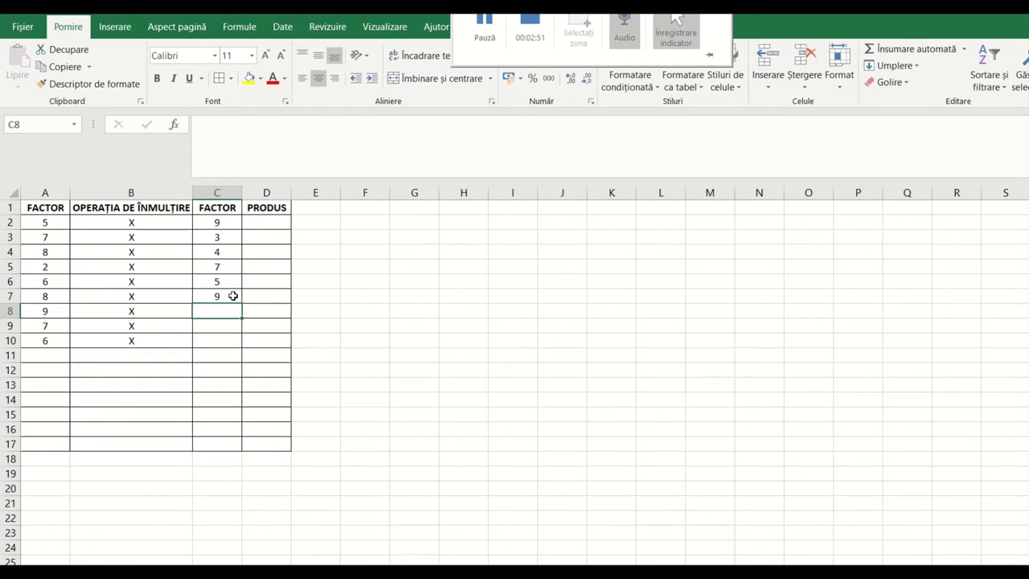
pyautogui.write('7')
pyautogui.press('Return')
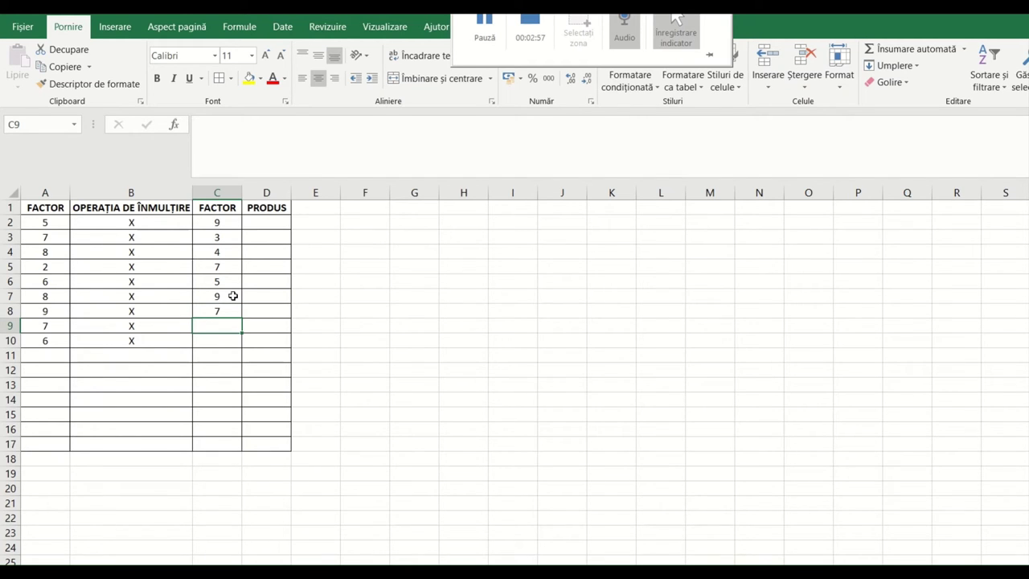
pyautogui.write('4')
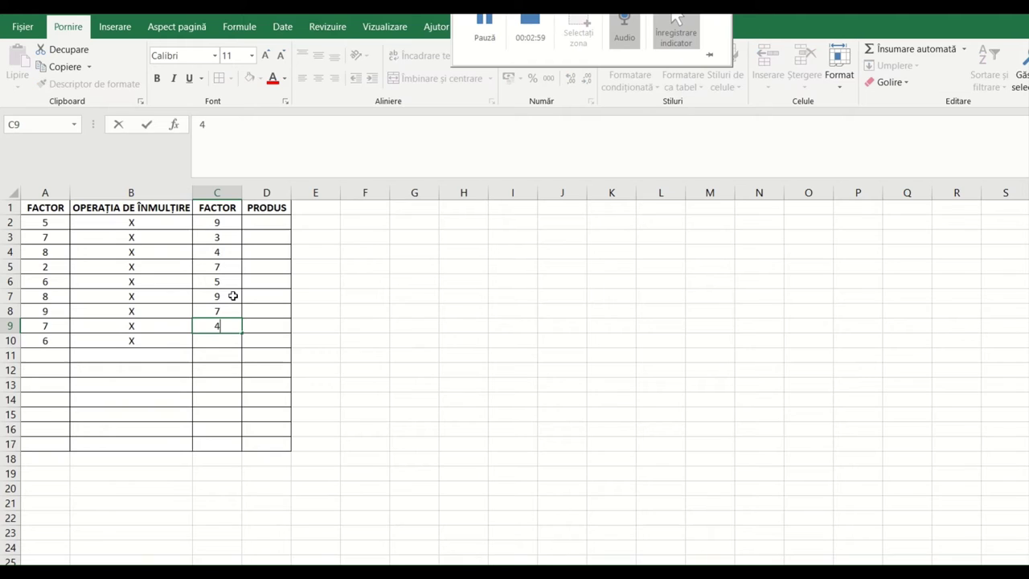
pyautogui.press('Return')
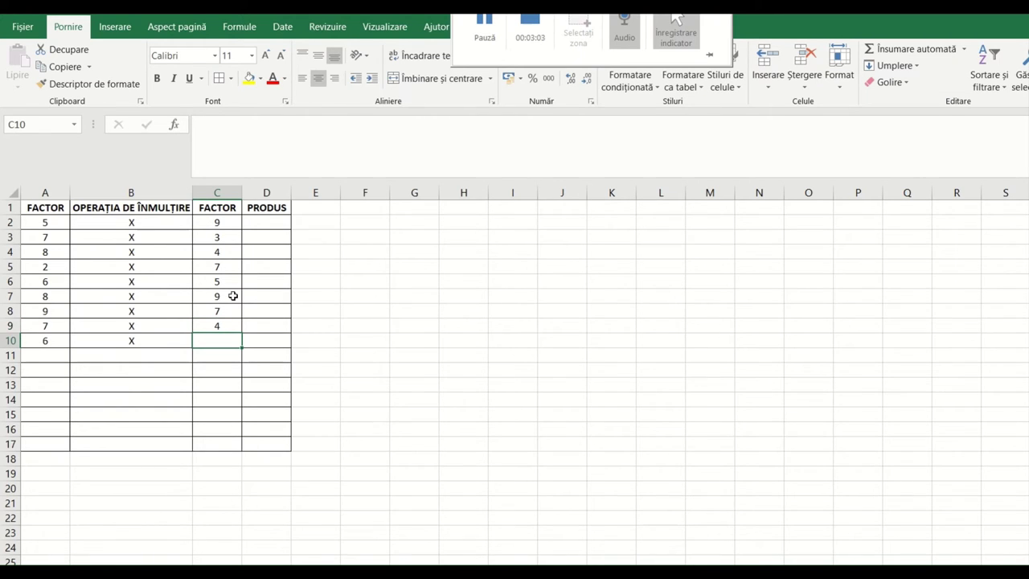
pyautogui.write('3')
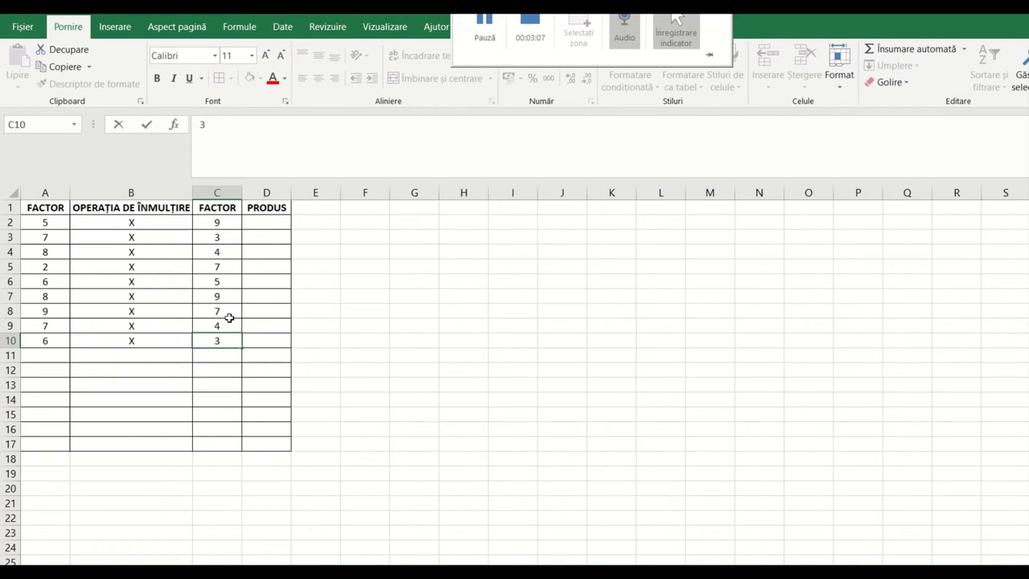
pyautogui.click(250, 338)
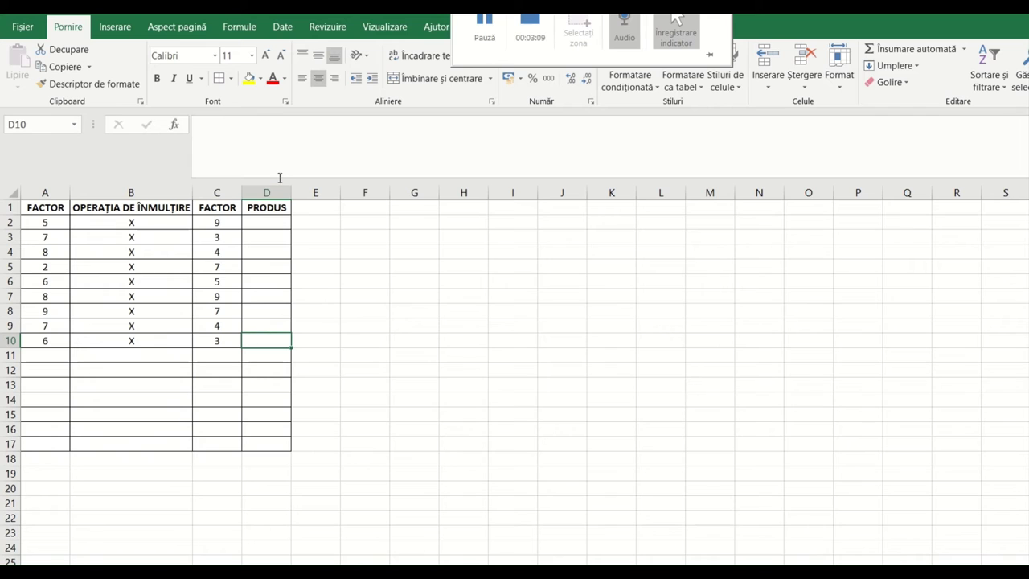
# - Widen the PRODUS column D to about one and a half times its width
pyautogui.click(271, 223)
pyautogui.moveTo(290, 194); pyautogui.dragTo(318, 195)
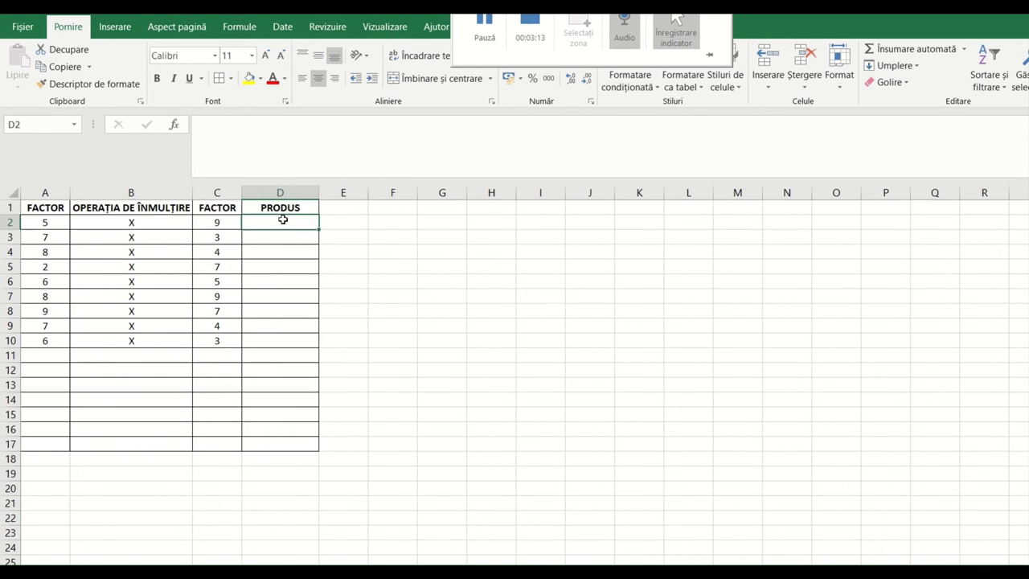
pyautogui.moveTo(292, 222); pyautogui.dragTo(288, 338)
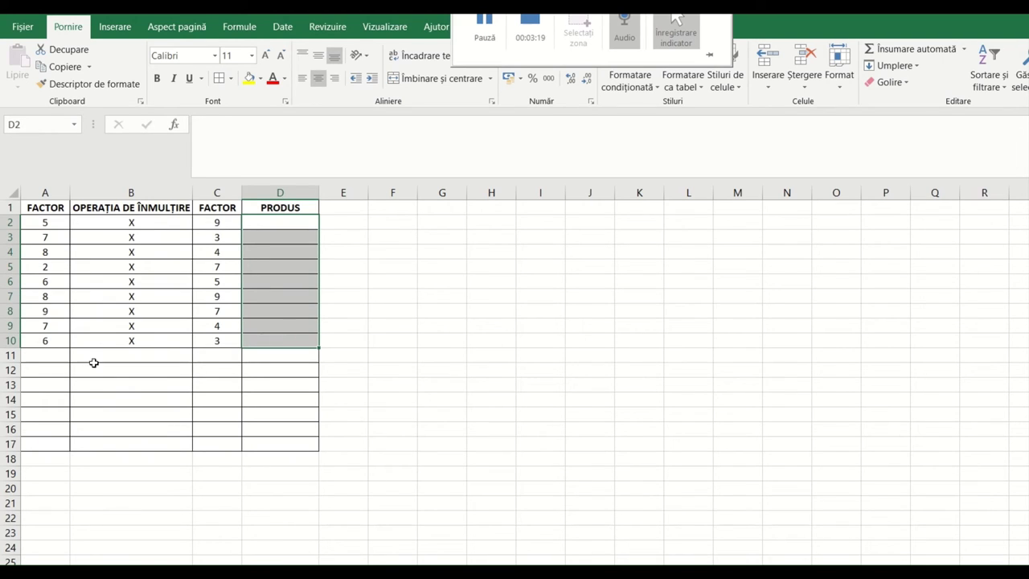
pyautogui.click(52, 358)
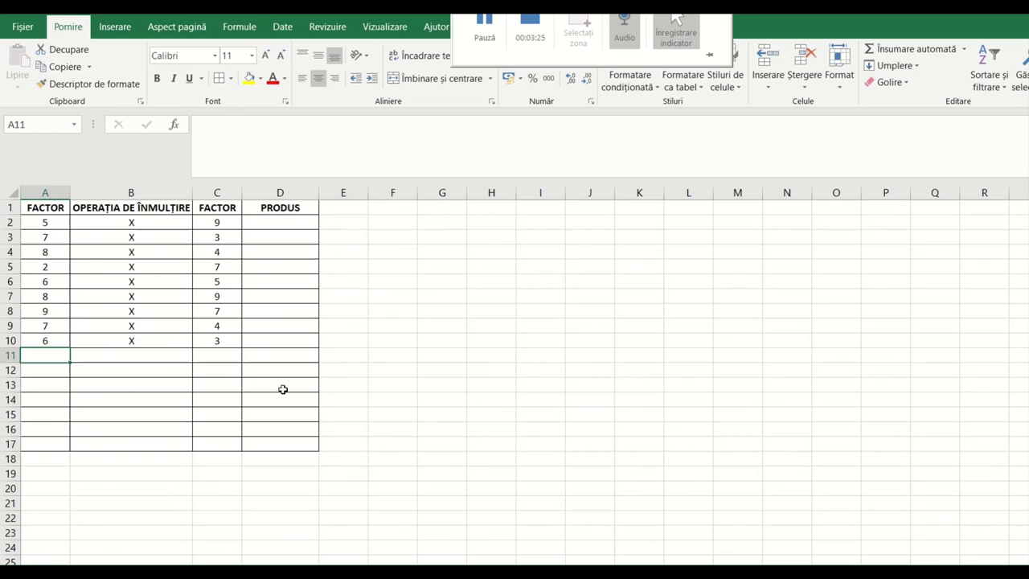
# - Insert the picture asian-g50bd366d4_1280.png from the Imagini folder into the worksheet
pyautogui.click(120, 31)
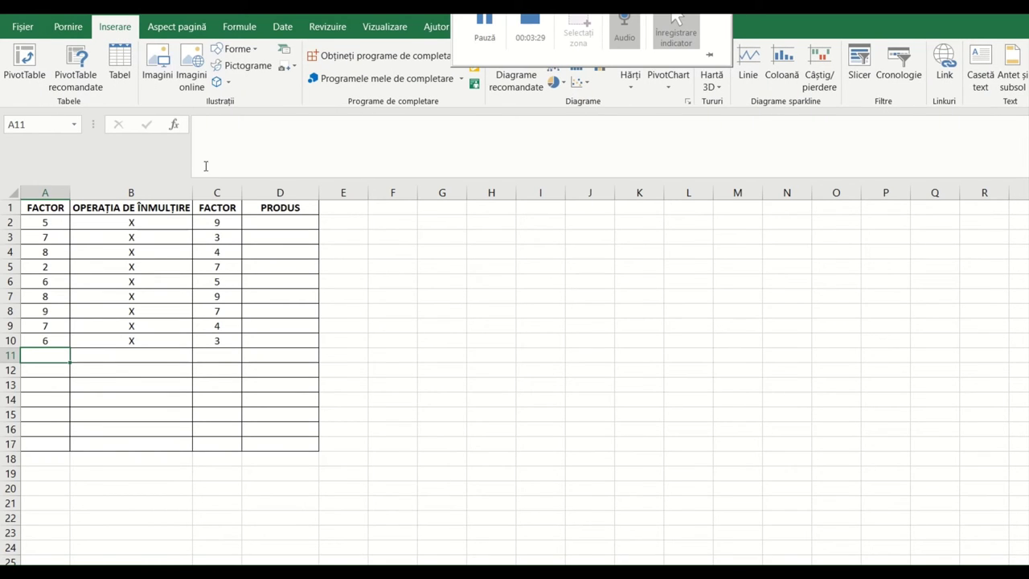
pyautogui.click(158, 73)
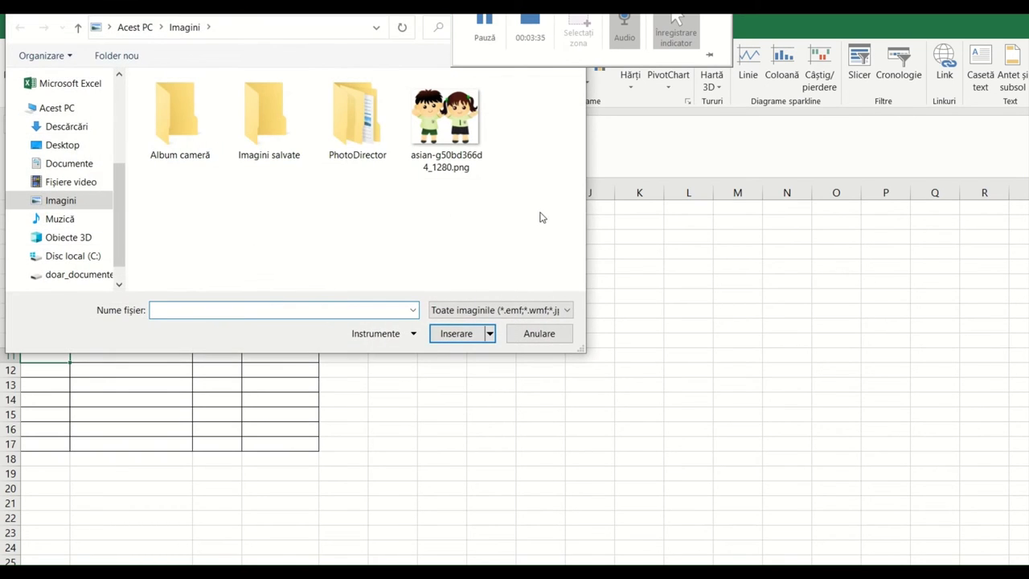
pyautogui.click(460, 129)
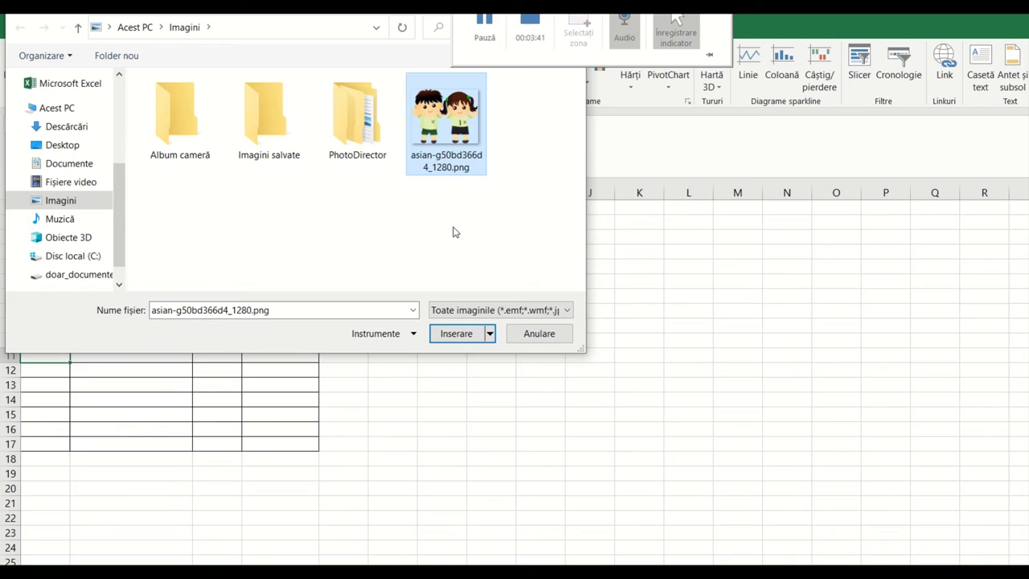
pyautogui.click(465, 331)
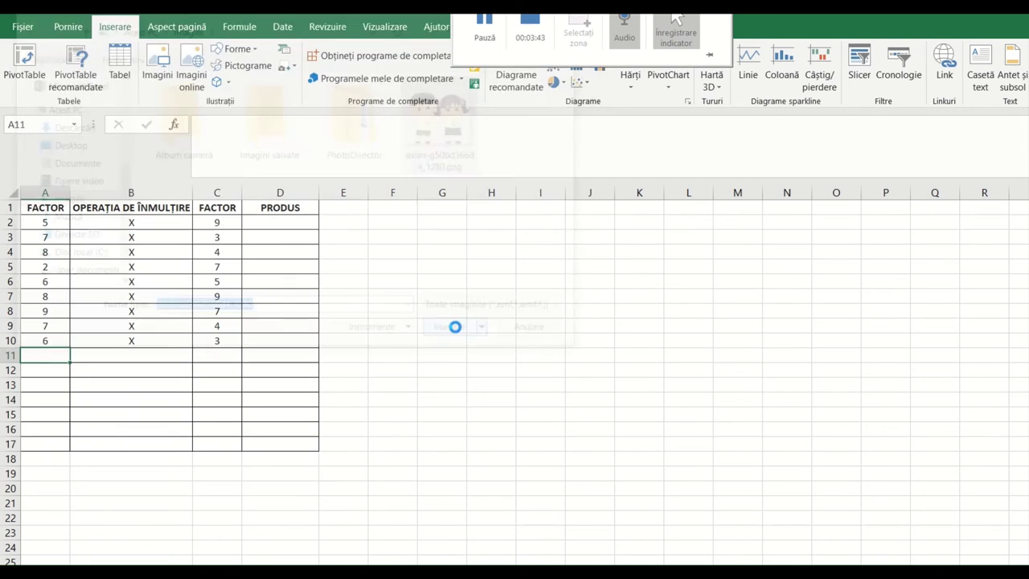
# - Shrink the picture of the two children and place it beside the table, covering about columns E to J and rows 1 to 17
pyautogui.moveTo(794, 346); pyautogui.dragTo(319, 467)
pyautogui.moveTo(631, 488); pyautogui.dragTo(645, 281)
pyautogui.moveTo(319, 227); pyautogui.dragTo(504, 375)
pyautogui.moveTo(685, 423); pyautogui.dragTo(557, 271)
pyautogui.moveTo(816, 226); pyautogui.dragTo(731, 294)
pyautogui.moveTo(617, 362); pyautogui.dragTo(581, 260)
pyautogui.moveTo(339, 205); pyautogui.dragTo(438, 278)
pyautogui.moveTo(581, 341); pyautogui.dragTo(502, 289)
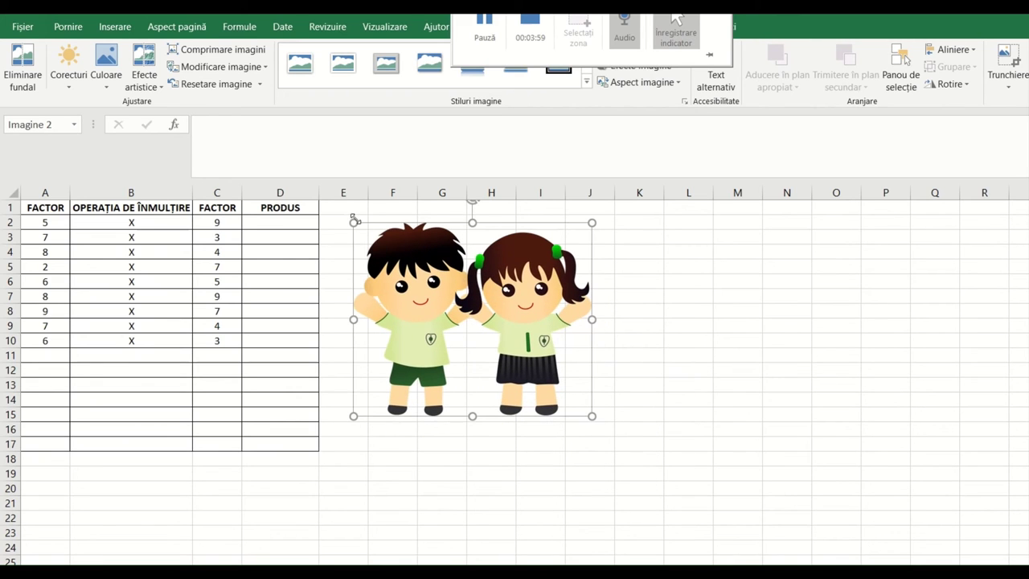
pyautogui.moveTo(354, 222); pyautogui.dragTo(441, 289)
pyautogui.moveTo(501, 328); pyautogui.dragTo(388, 243)
pyautogui.moveTo(472, 326); pyautogui.dragTo(560, 437)
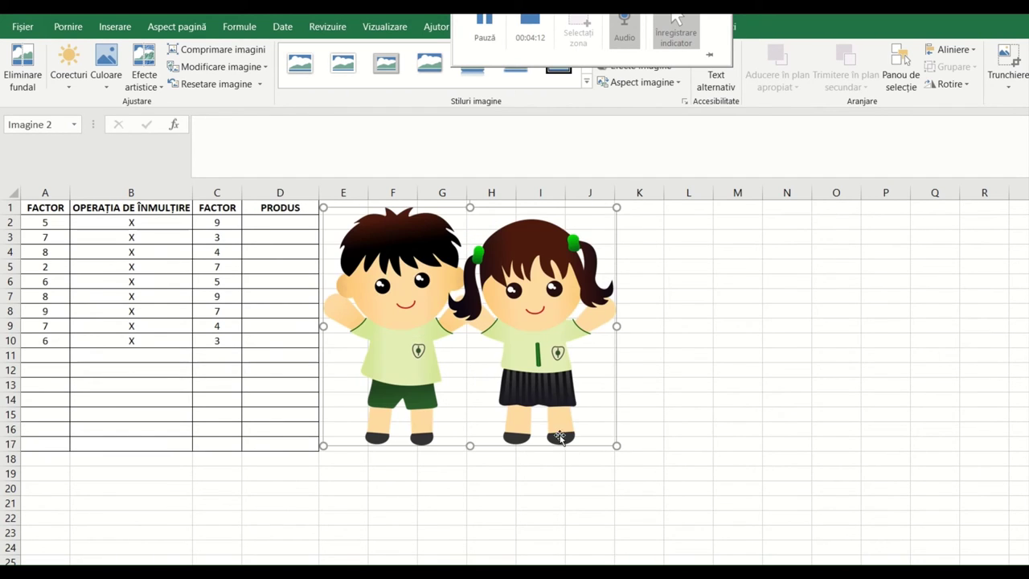
# - Set up data validation for product cell D2 that allows only whole numbers (Întregul număr)
pyautogui.click(122, 252)
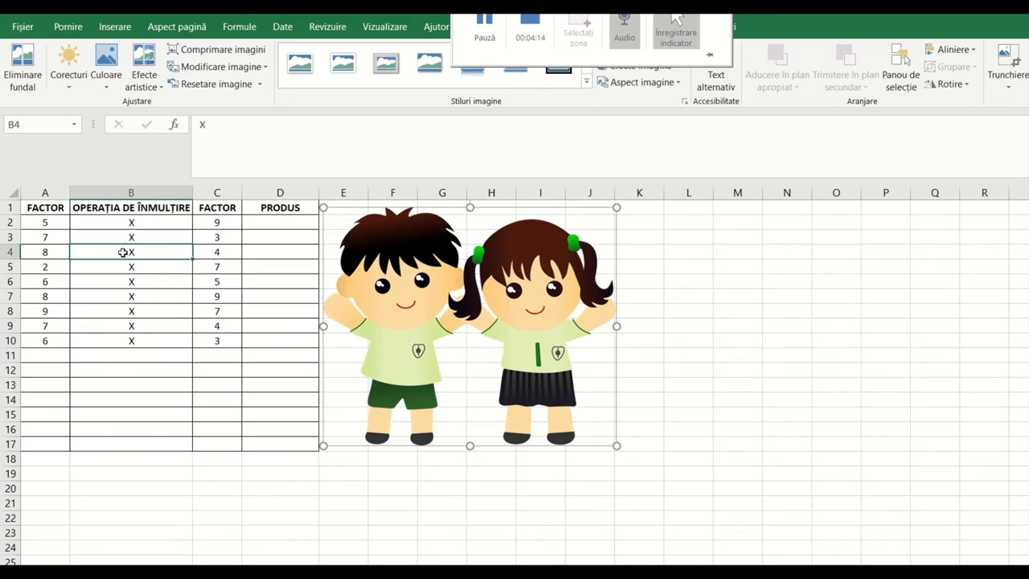
pyautogui.click(46, 223)
pyautogui.click(273, 225)
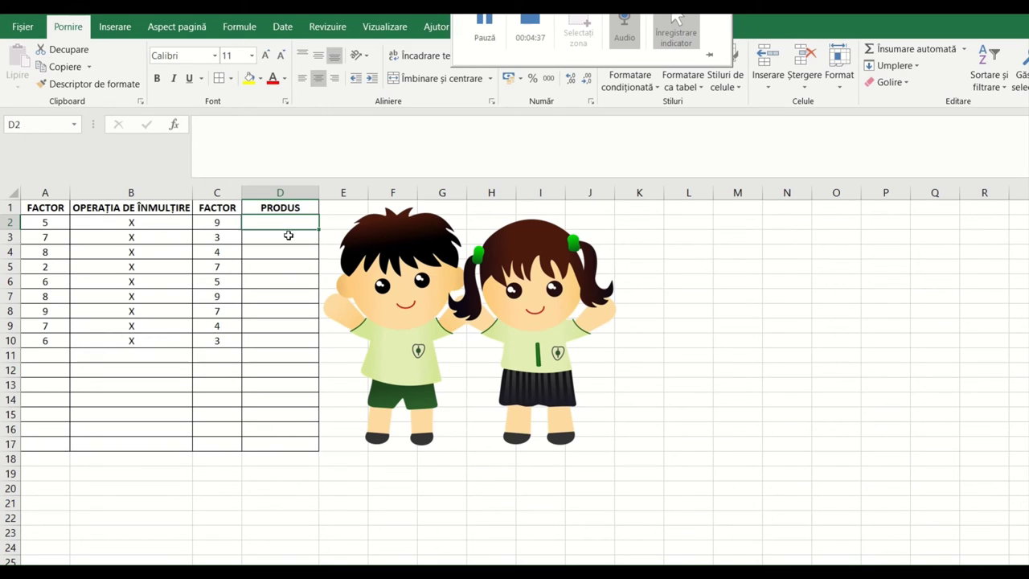
pyautogui.click(282, 27)
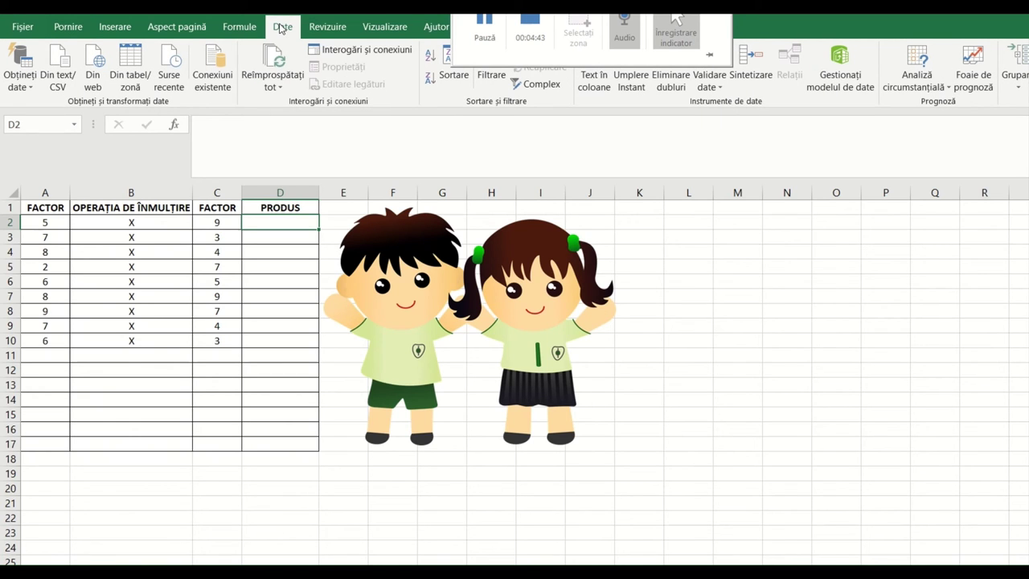
pyautogui.click(721, 87)
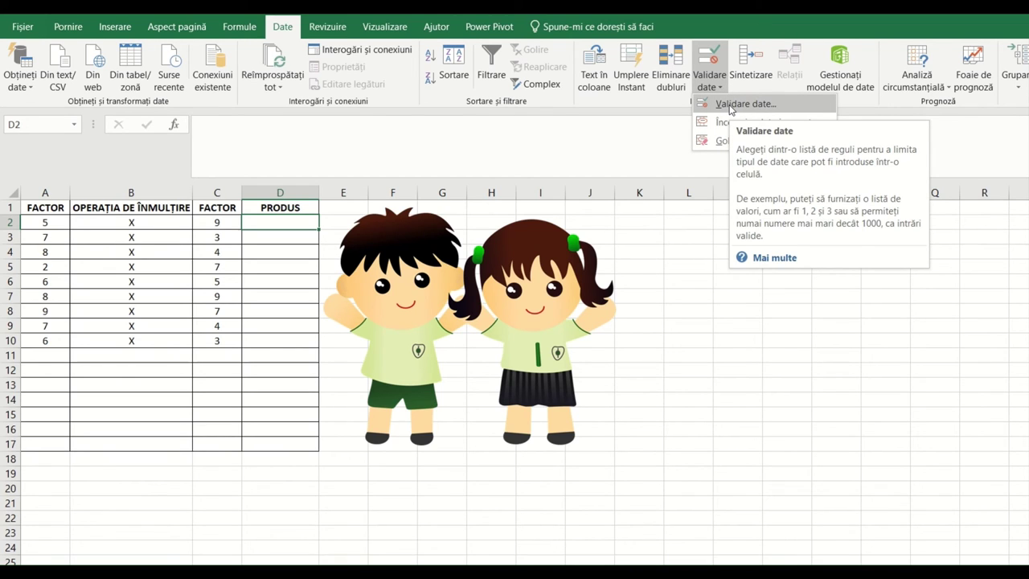
pyautogui.click(730, 105)
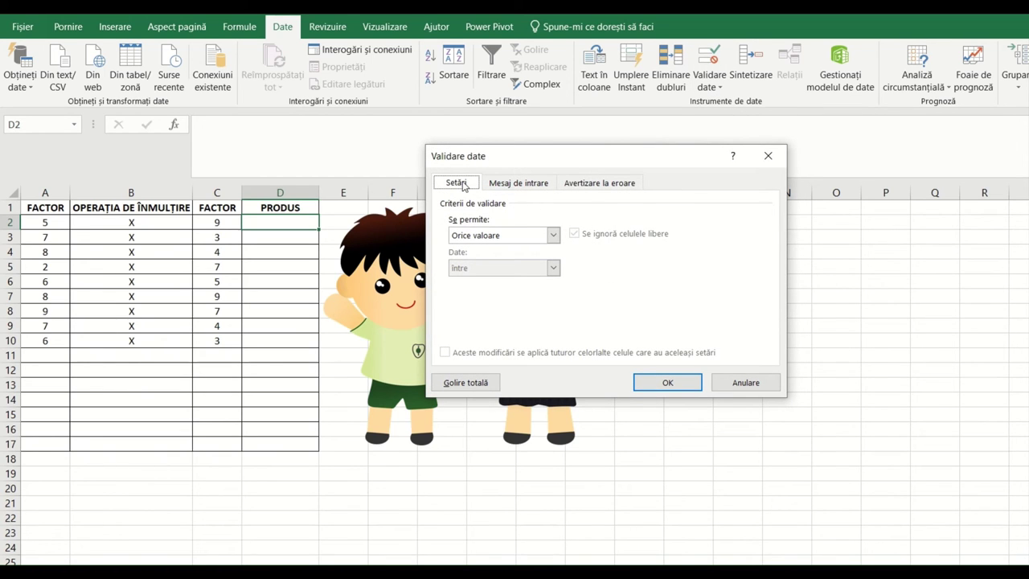
pyautogui.click(509, 184)
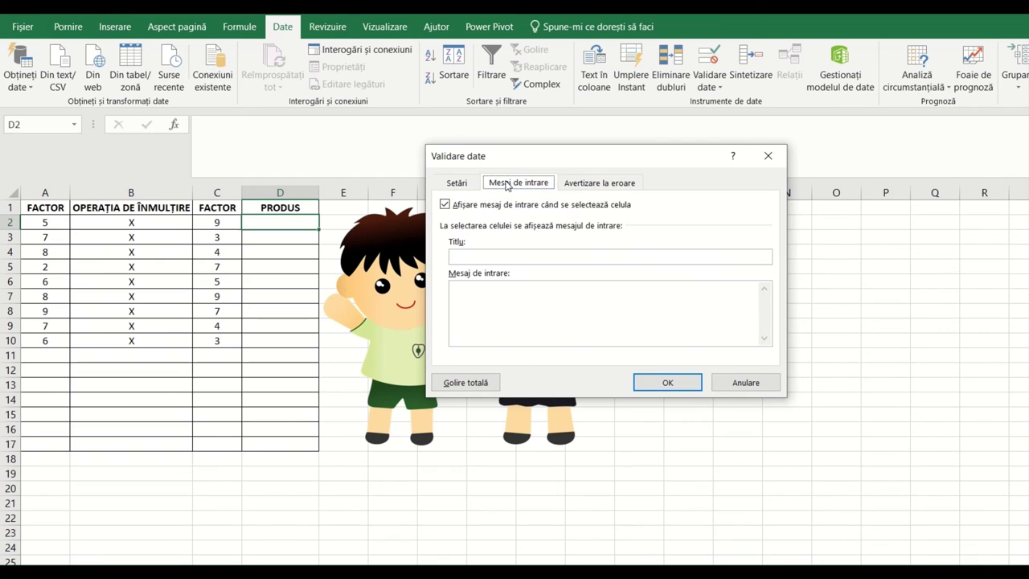
pyautogui.click(568, 184)
pyautogui.click(458, 184)
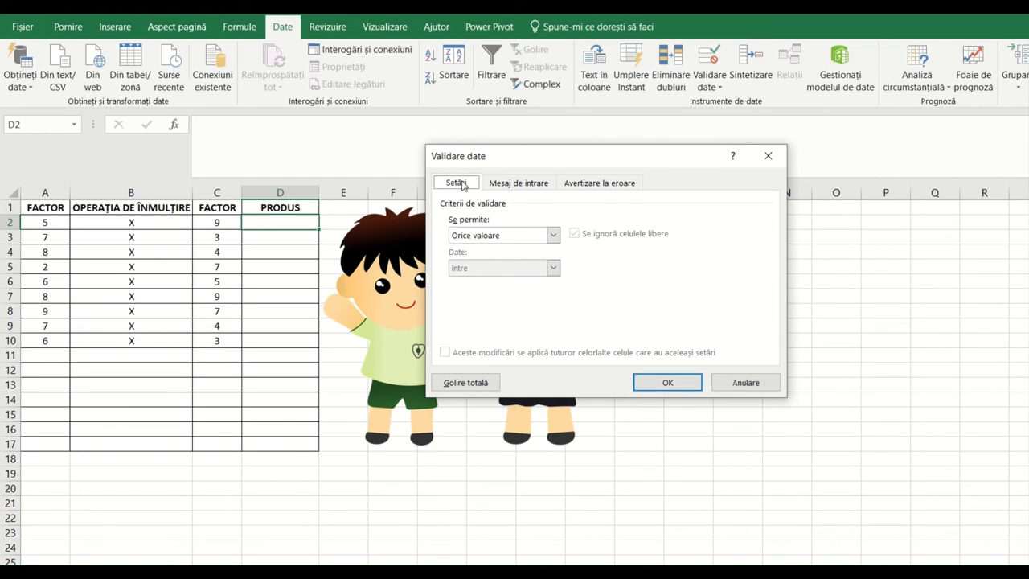
pyautogui.click(553, 235)
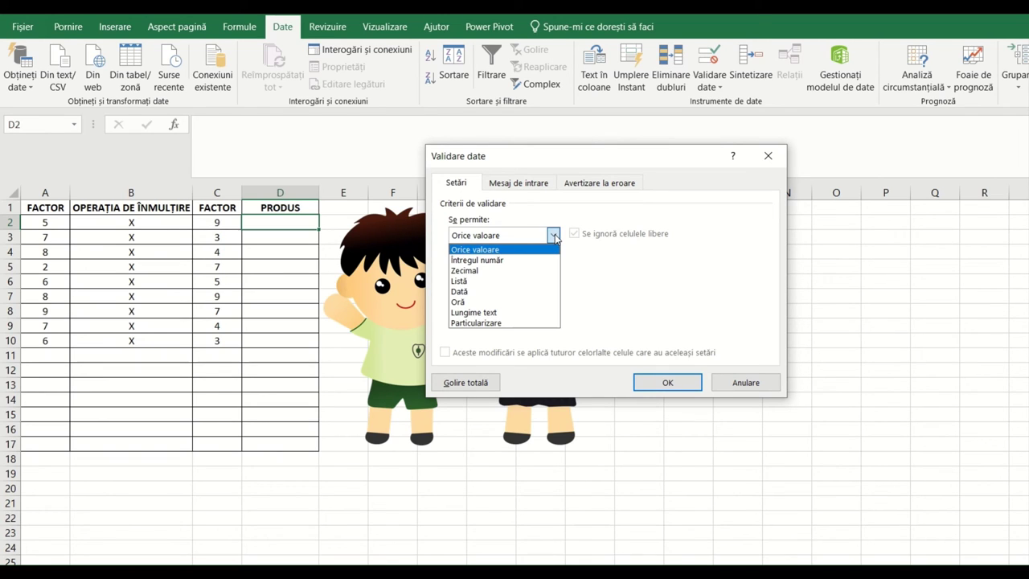
pyautogui.click(474, 262)
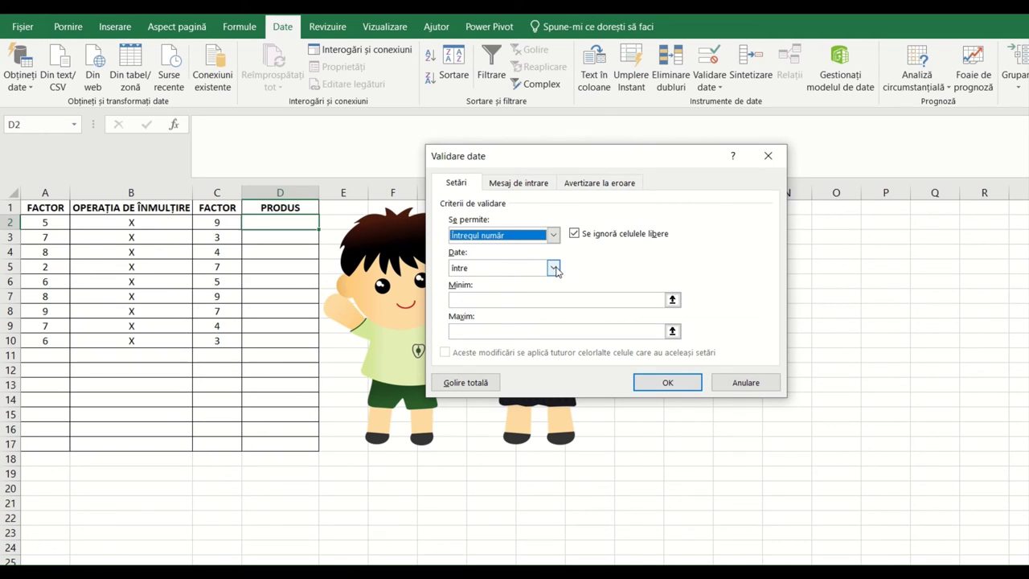
# - Set the validation condition of D2 to equal to (egal cu) with the value =A2*C2
pyautogui.click(554, 268)
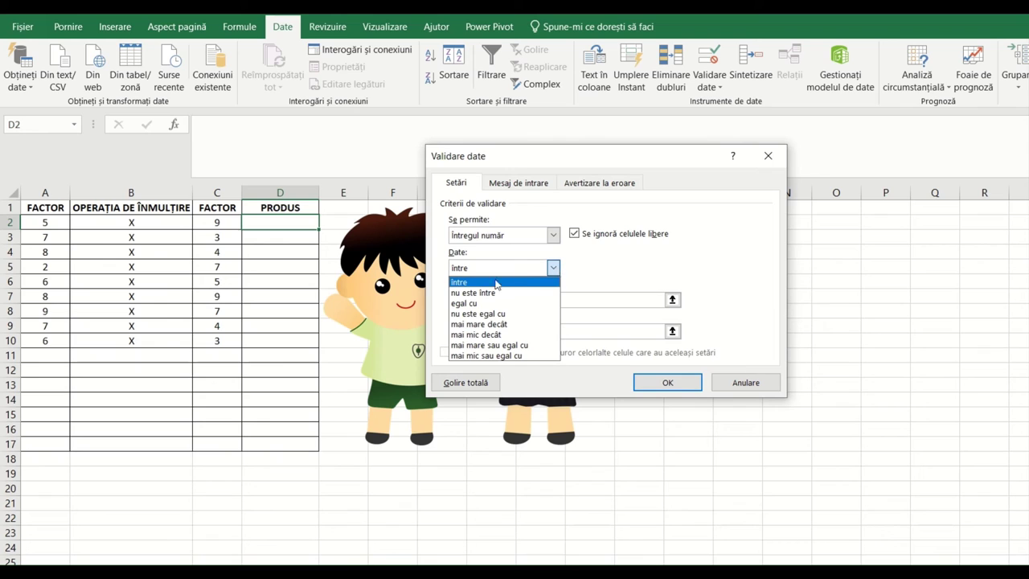
pyautogui.click(476, 304)
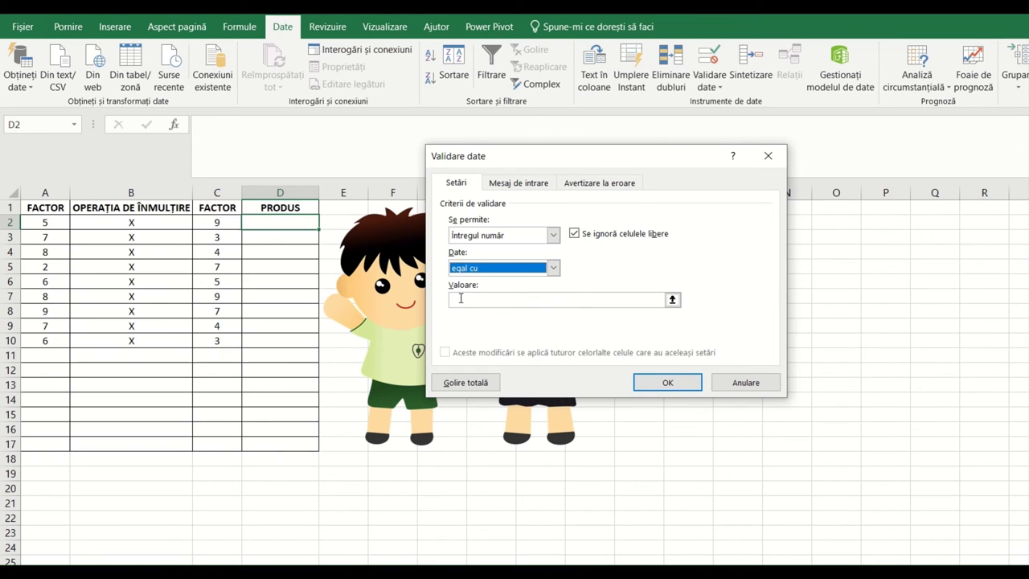
pyautogui.click(461, 298)
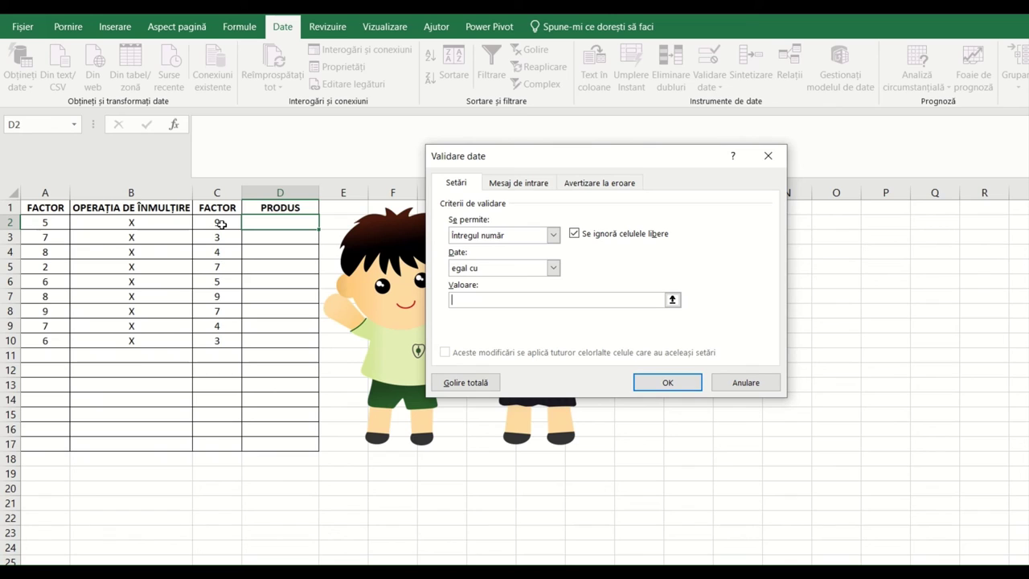
pyautogui.write('=A2*C2')
# - Add the error alert message "Ai greșit!" to the validation of D2 and apply the rule
pyautogui.click(577, 189)
pyautogui.click(610, 300)
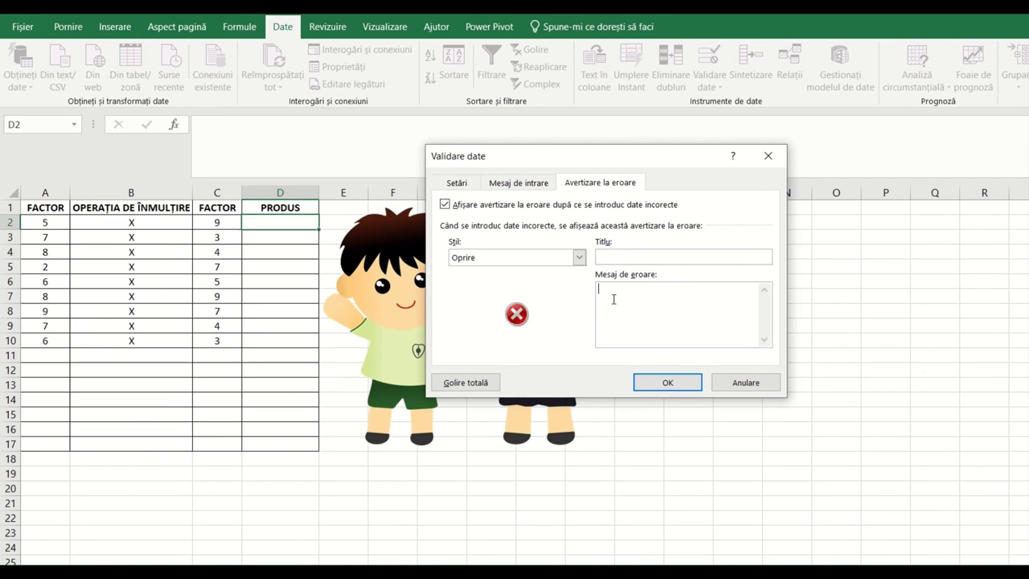
pyautogui.write('Ai greșit!')
pyautogui.click(665, 383)
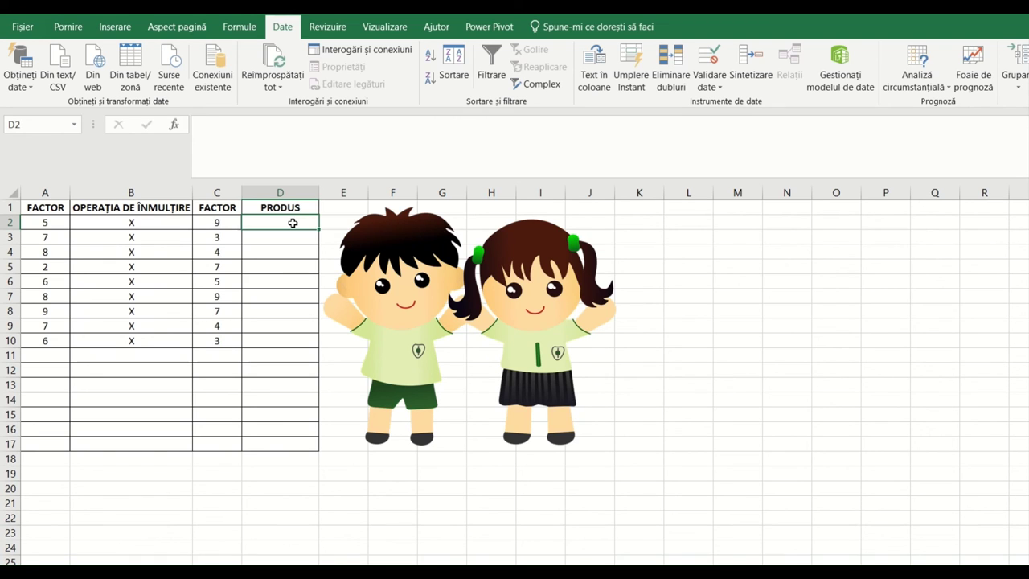
# - Test the validation of D2 with the wrong product 3 and replace it with the correct product 45
pyautogui.write('3')
pyautogui.click(292, 257)
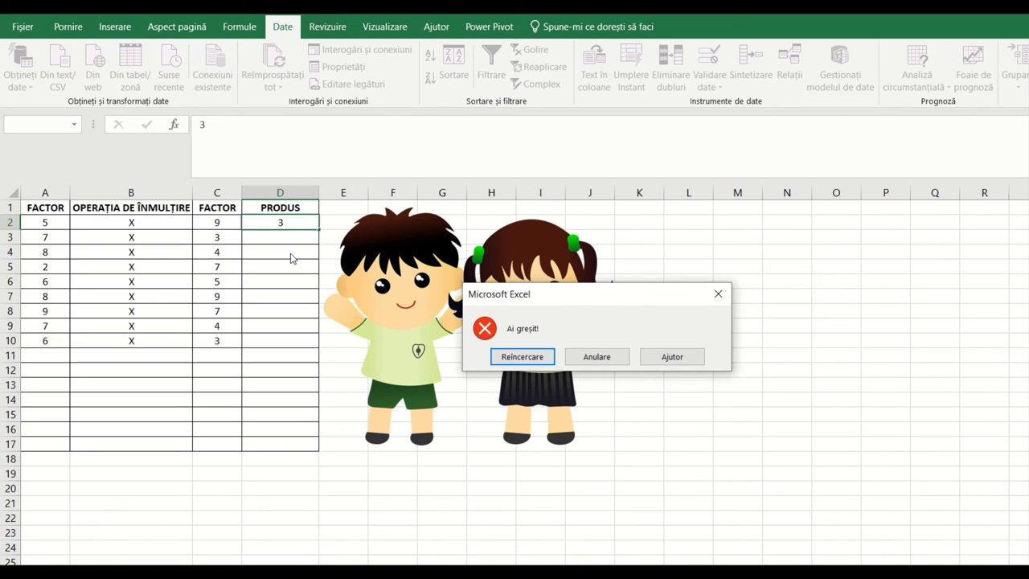
pyautogui.click(523, 357)
pyautogui.press('BackSpace')
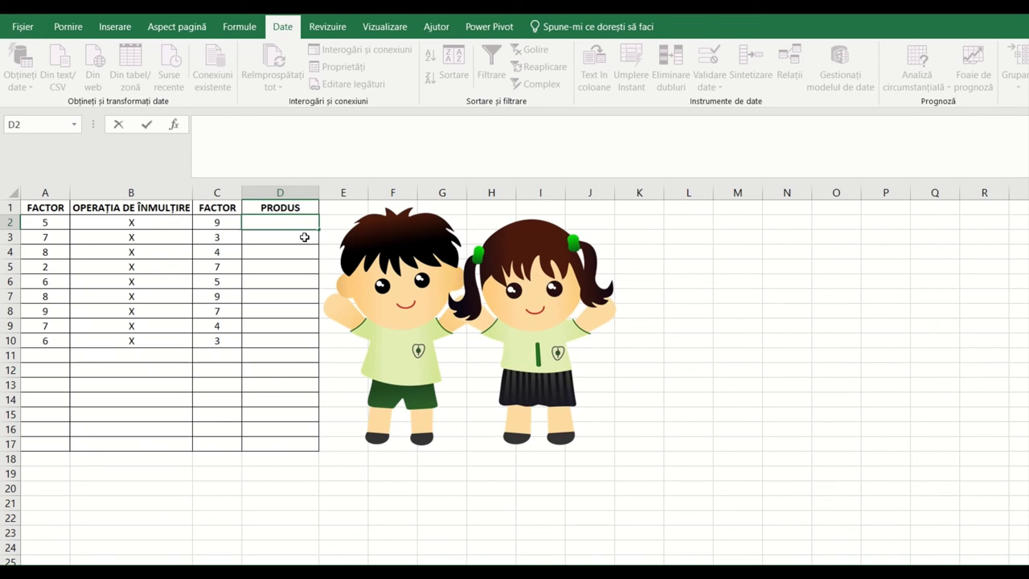
pyautogui.write('45')
pyautogui.click(281, 239)
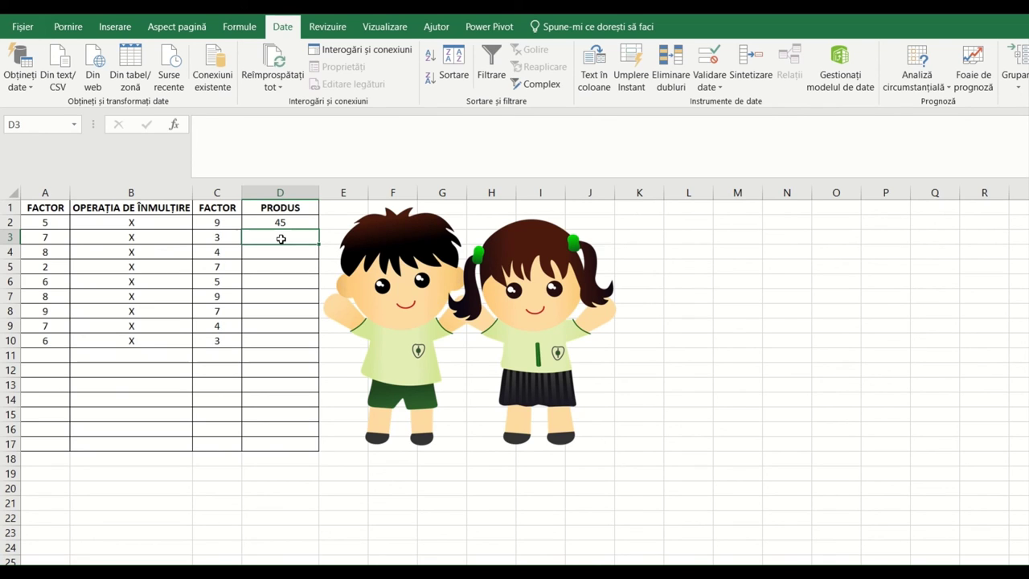
pyautogui.moveTo(283, 239); pyautogui.dragTo(286, 335)
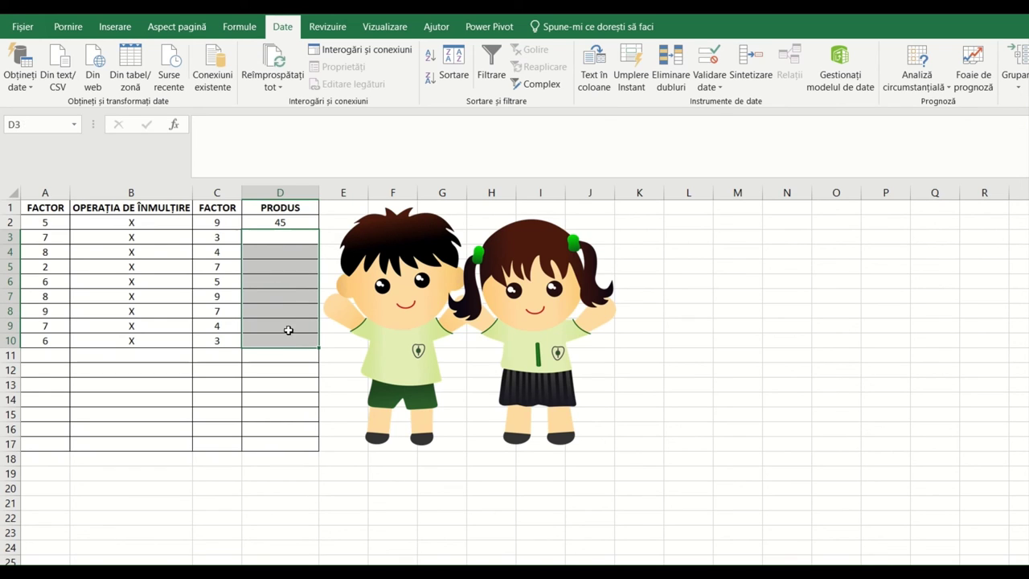
pyautogui.click(281, 237)
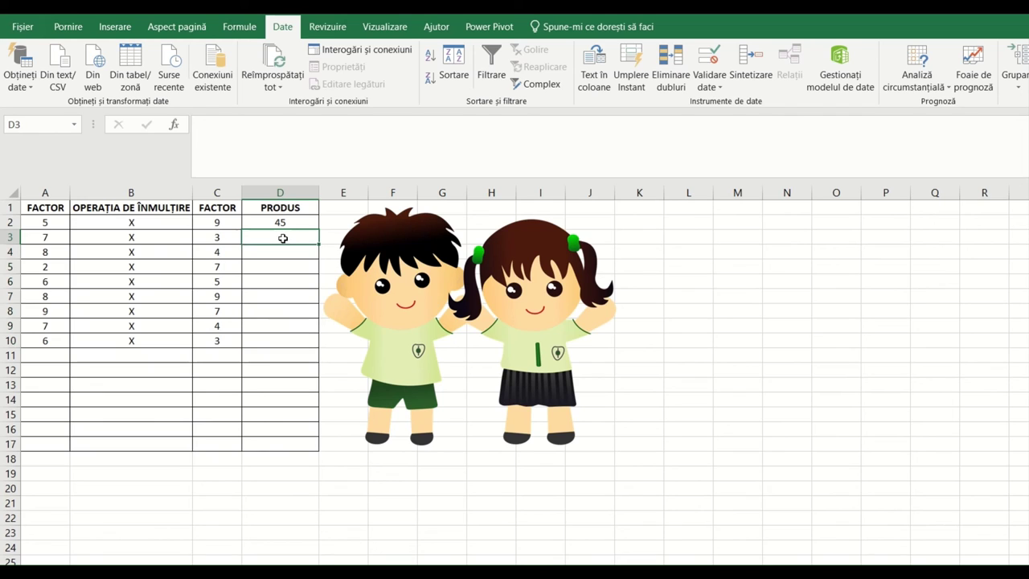
pyautogui.click(48, 237)
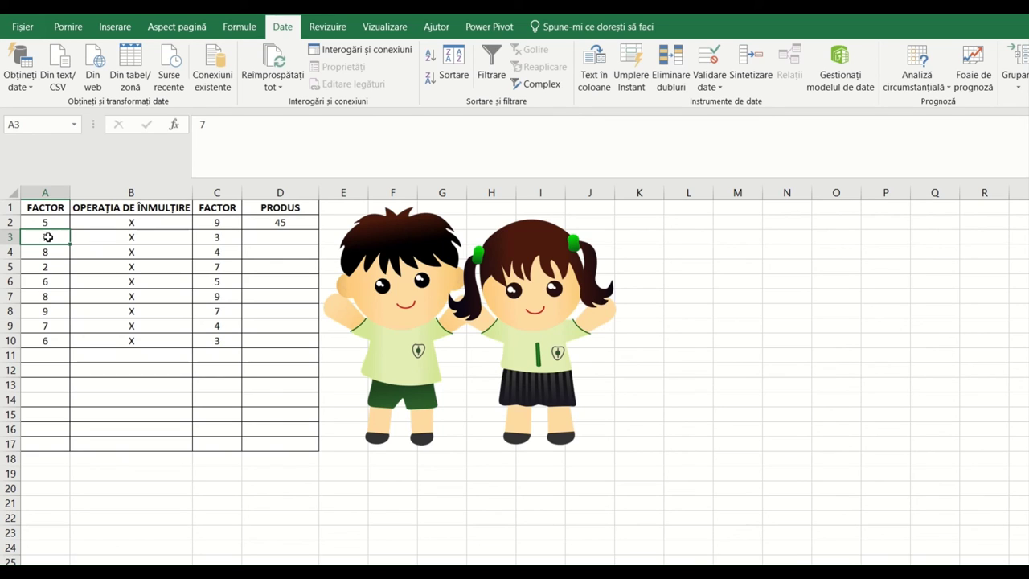
pyautogui.click(225, 239)
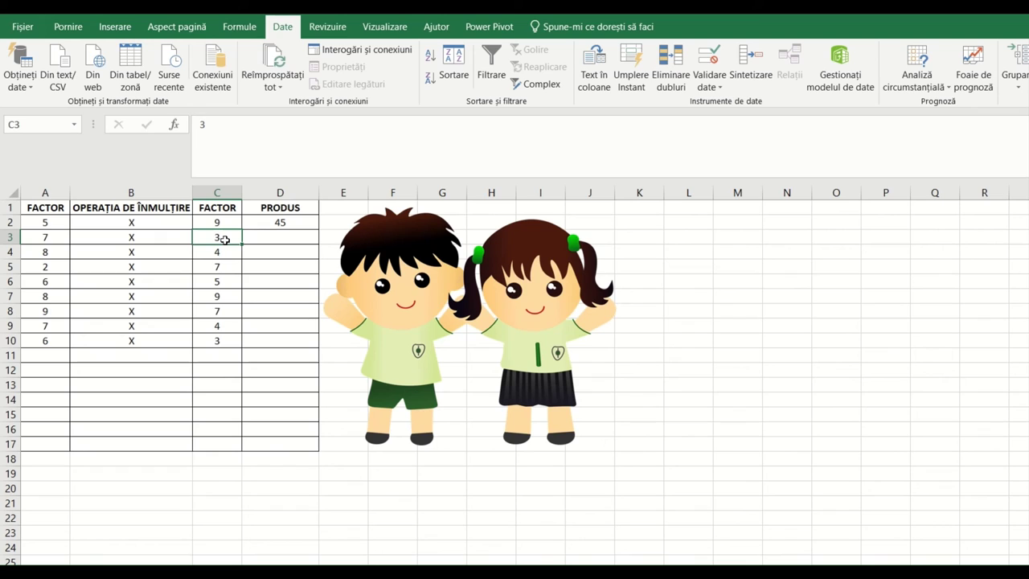